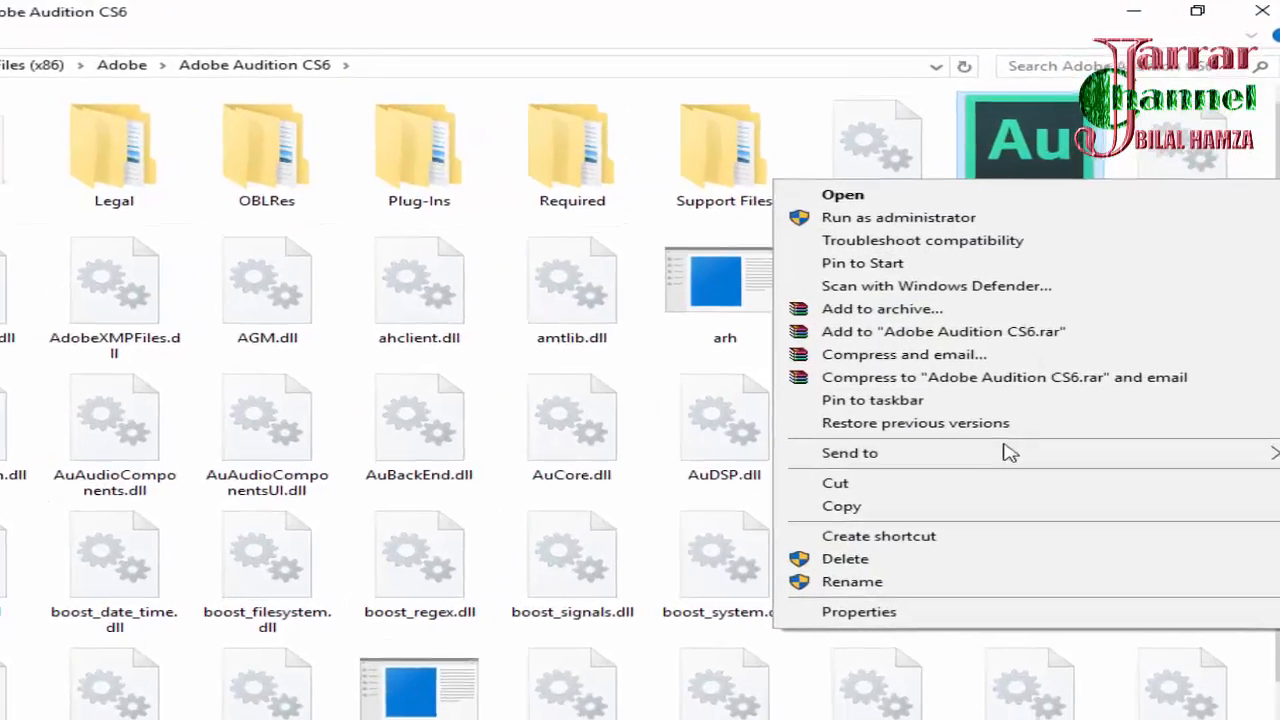
- Create a desktop shortcut for Adobe Audition CS6 and launch the program from it, dismissing the startup notices
mouse_move(1055, 369)
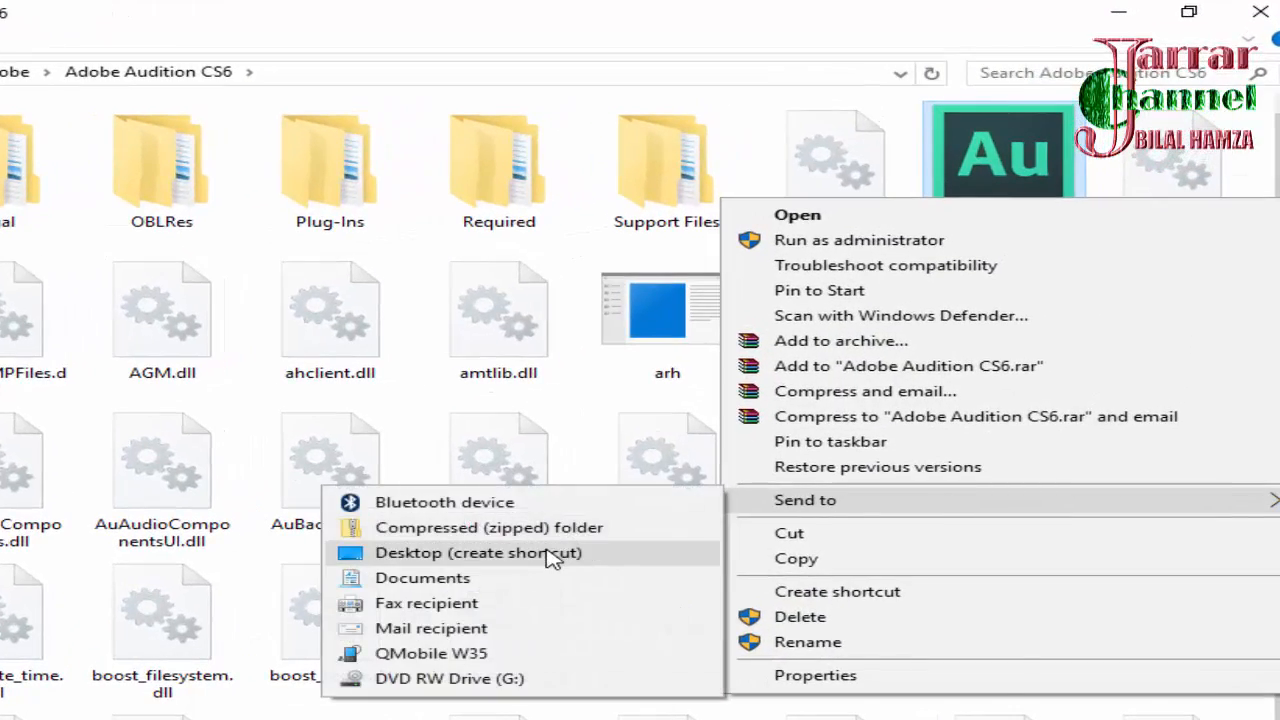
left_click(553, 555)
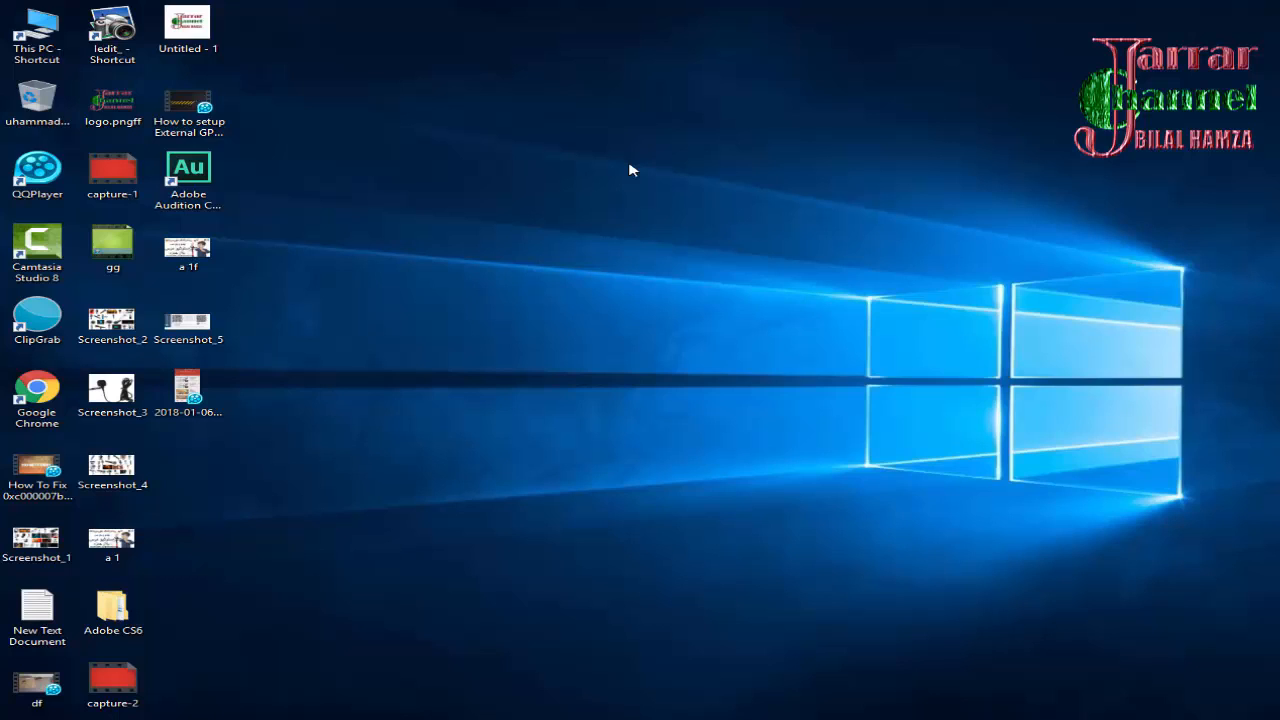
double_click(200, 182)
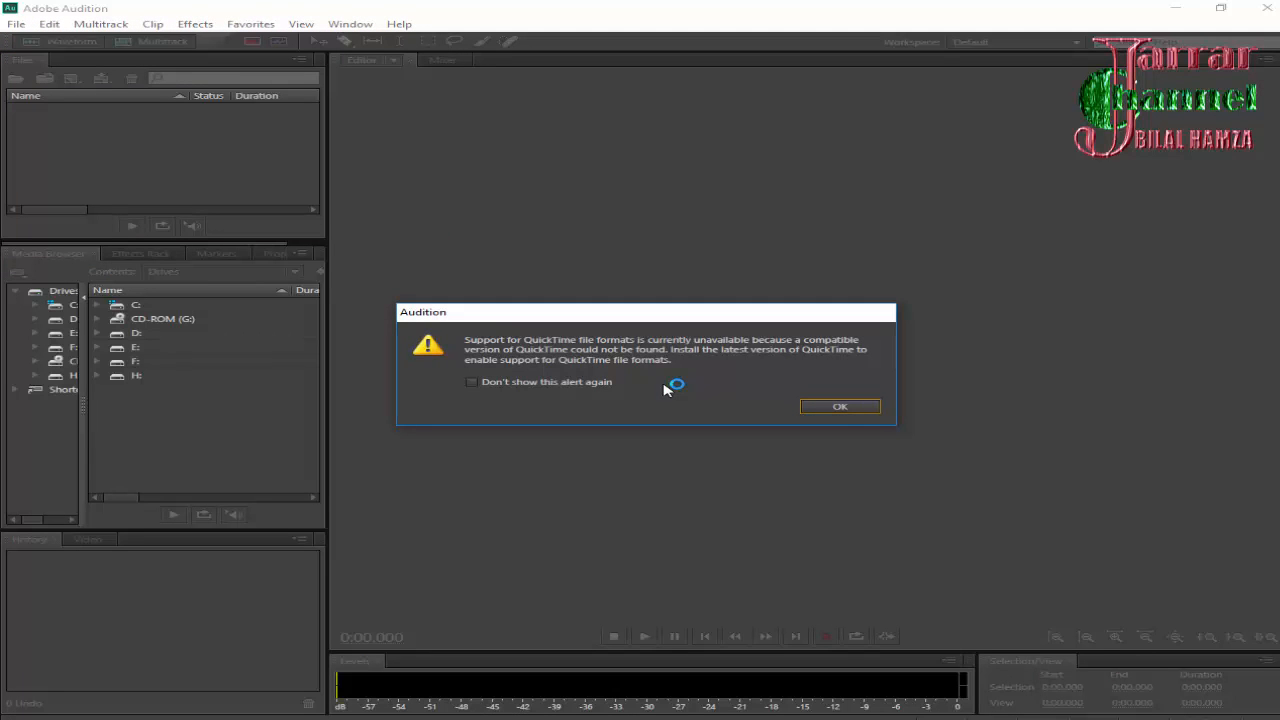
left_click(842, 406)
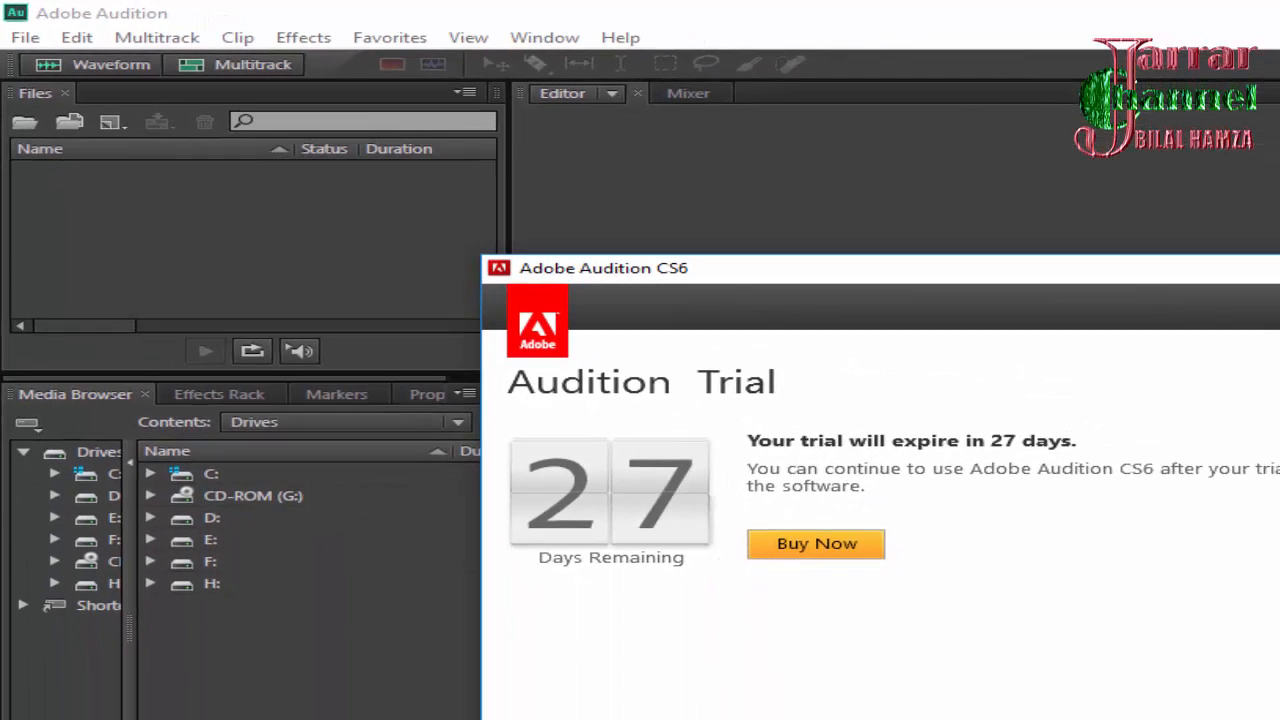
left_click(1279, 719)
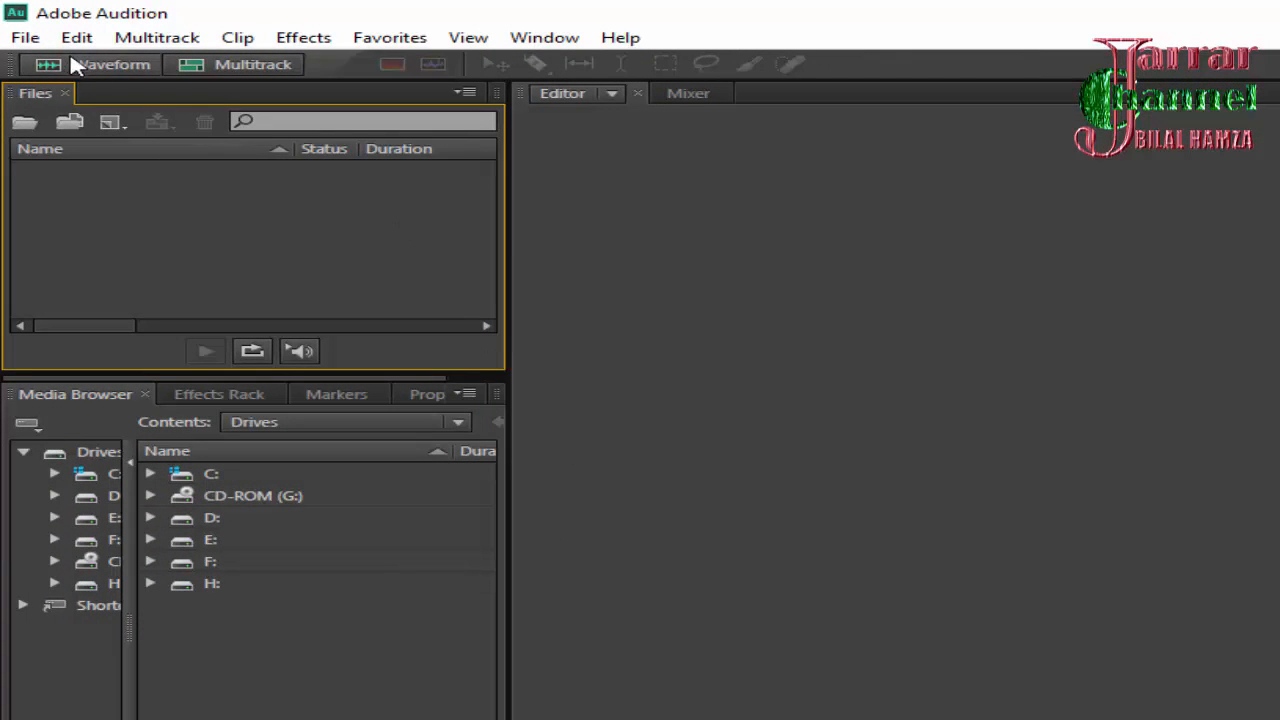
left_click(27, 40)
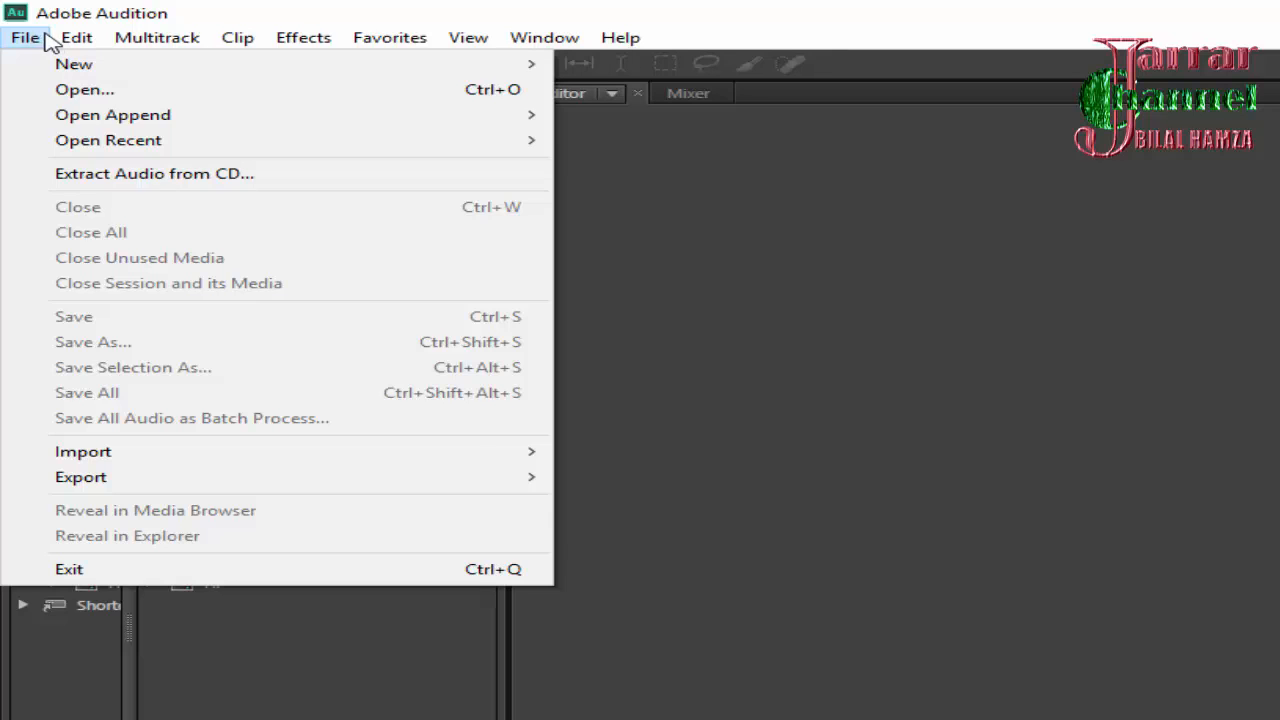
mouse_move(62, 40)
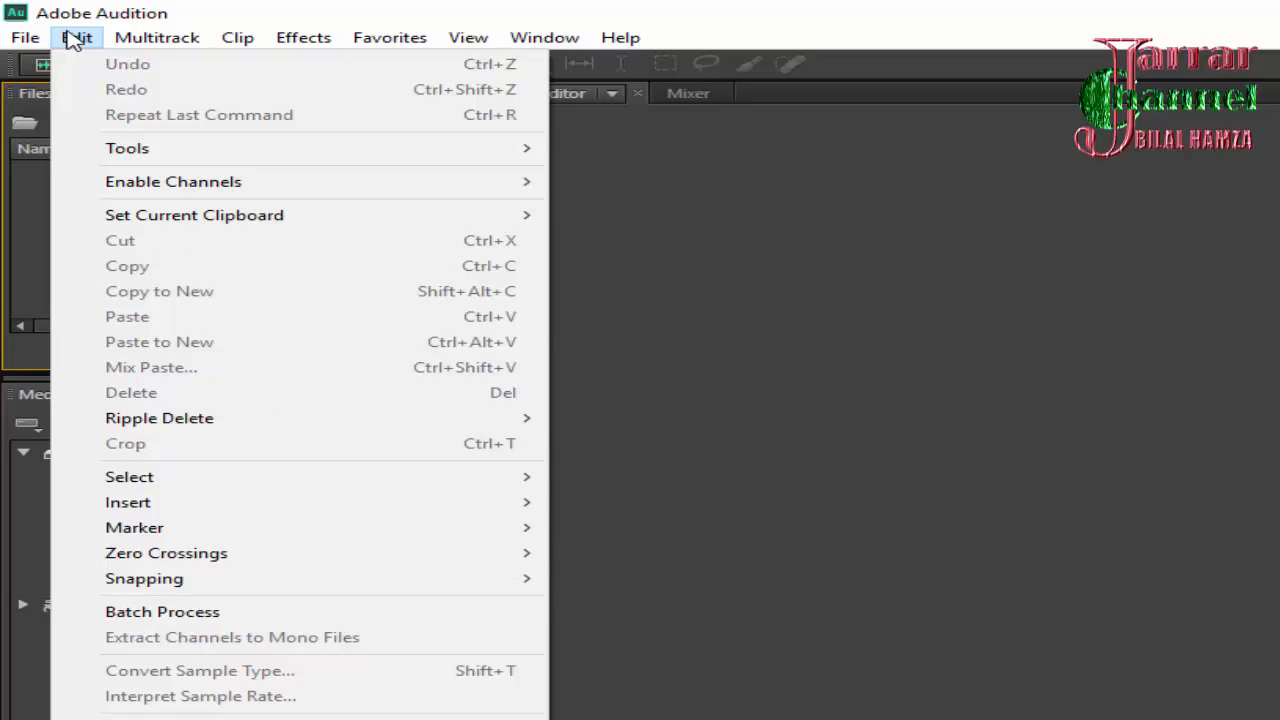
mouse_move(318, 44)
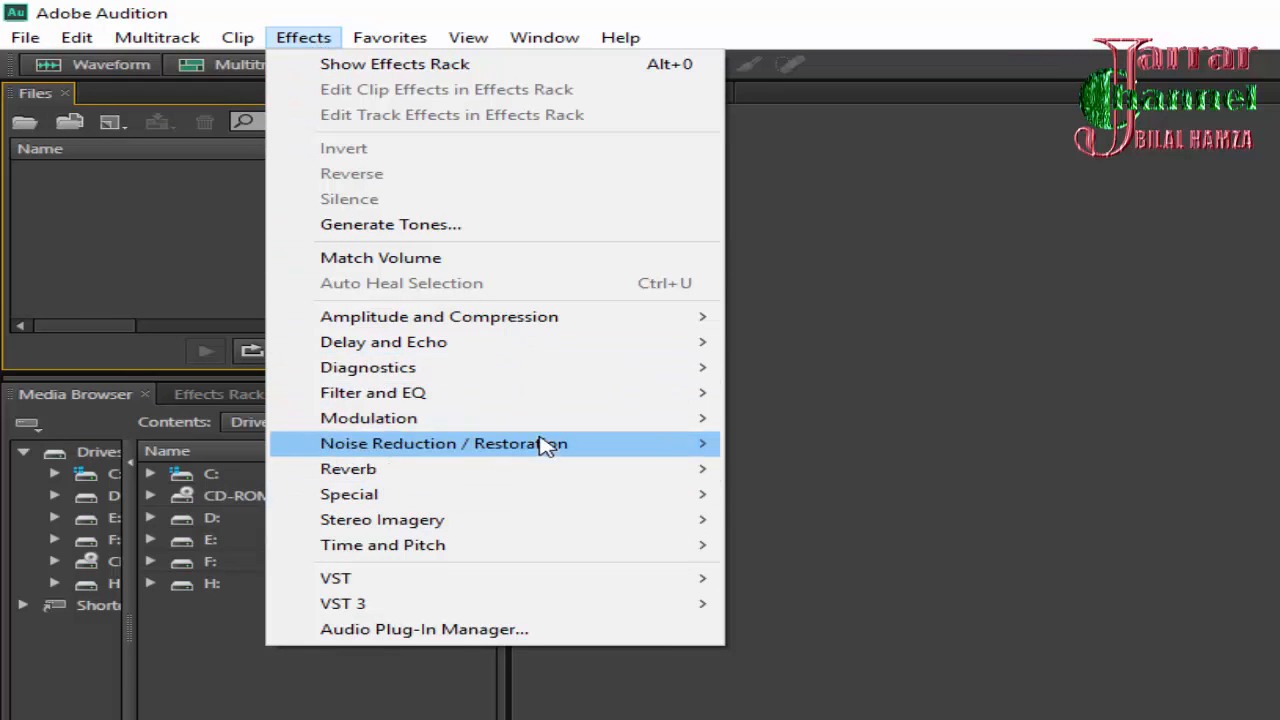
left_click(866, 36)
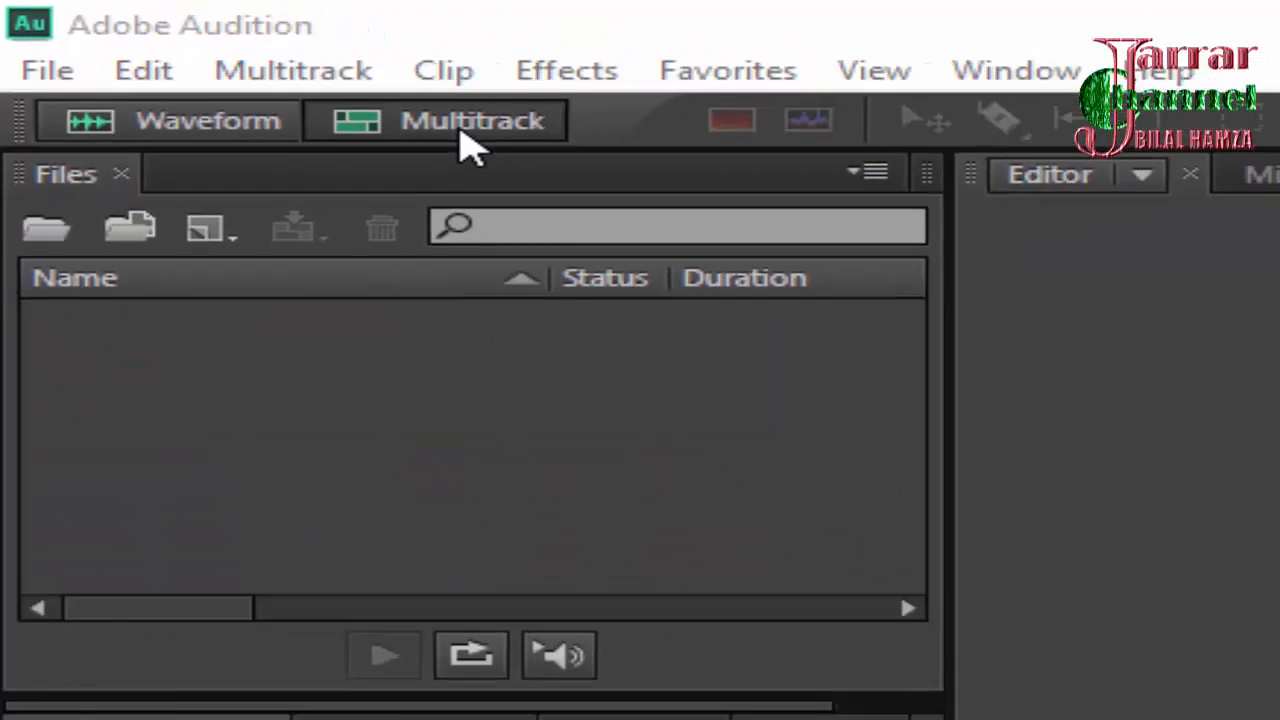
- Create multitrack session Untitled Session 1 at 48000 Hz, 32-bit float, stereo, and open the audio hardware preferences from Track 1's input
left_click(504, 131)
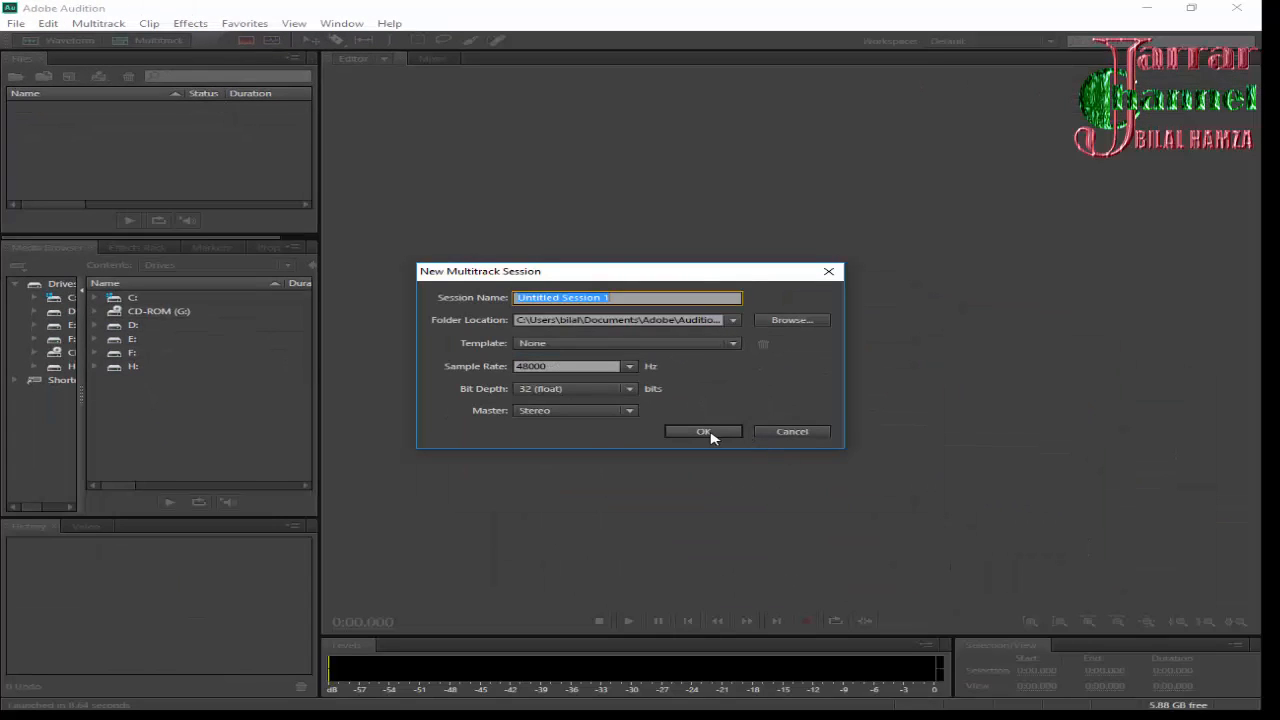
left_click(711, 435)
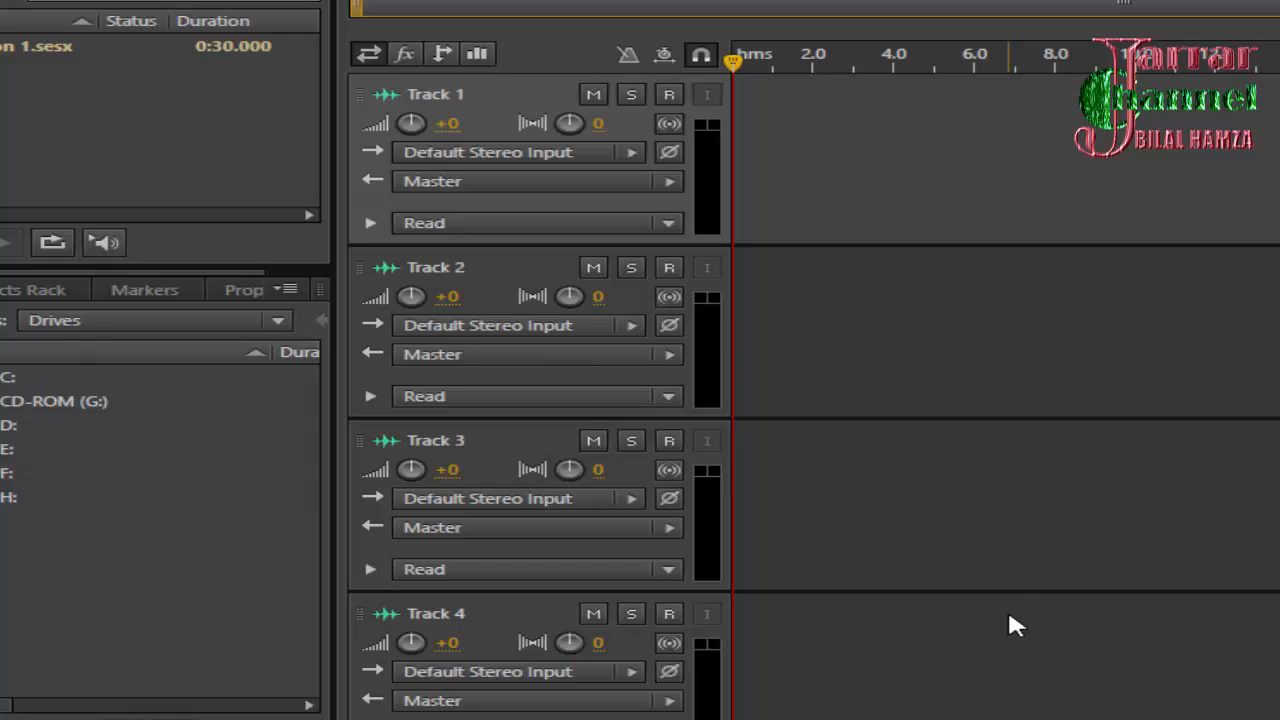
left_click(632, 160)
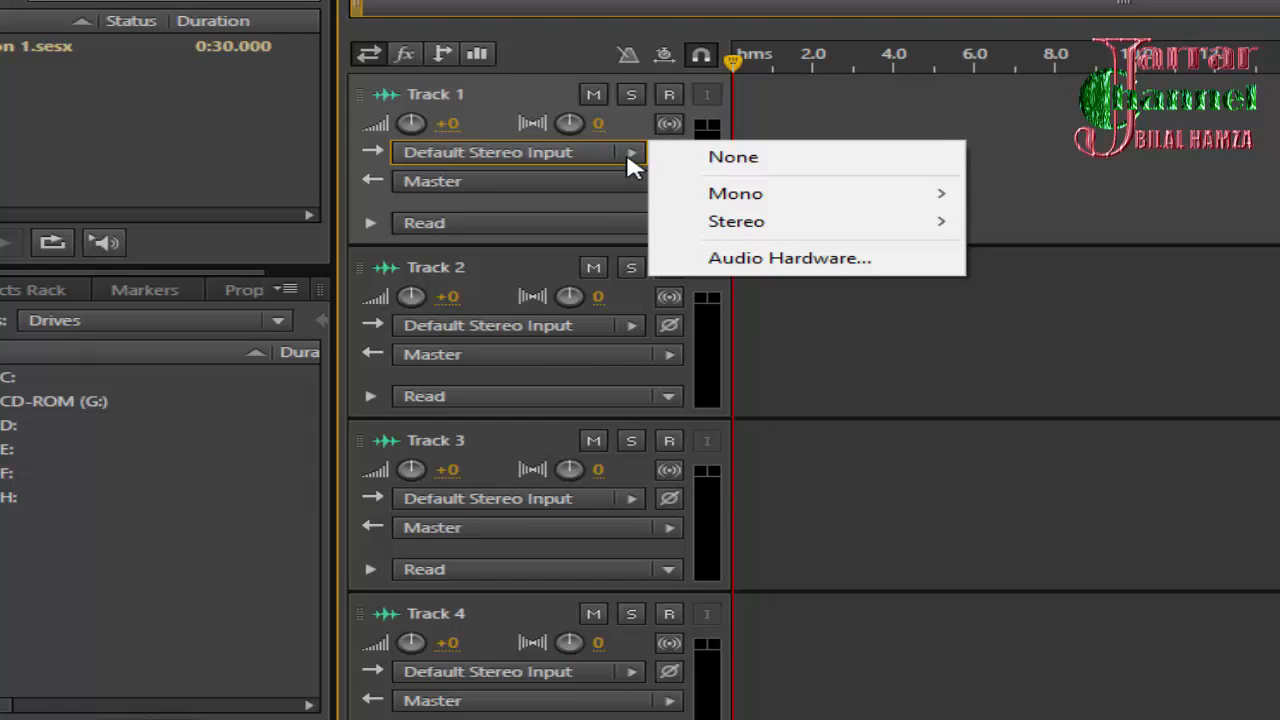
left_click(762, 262)
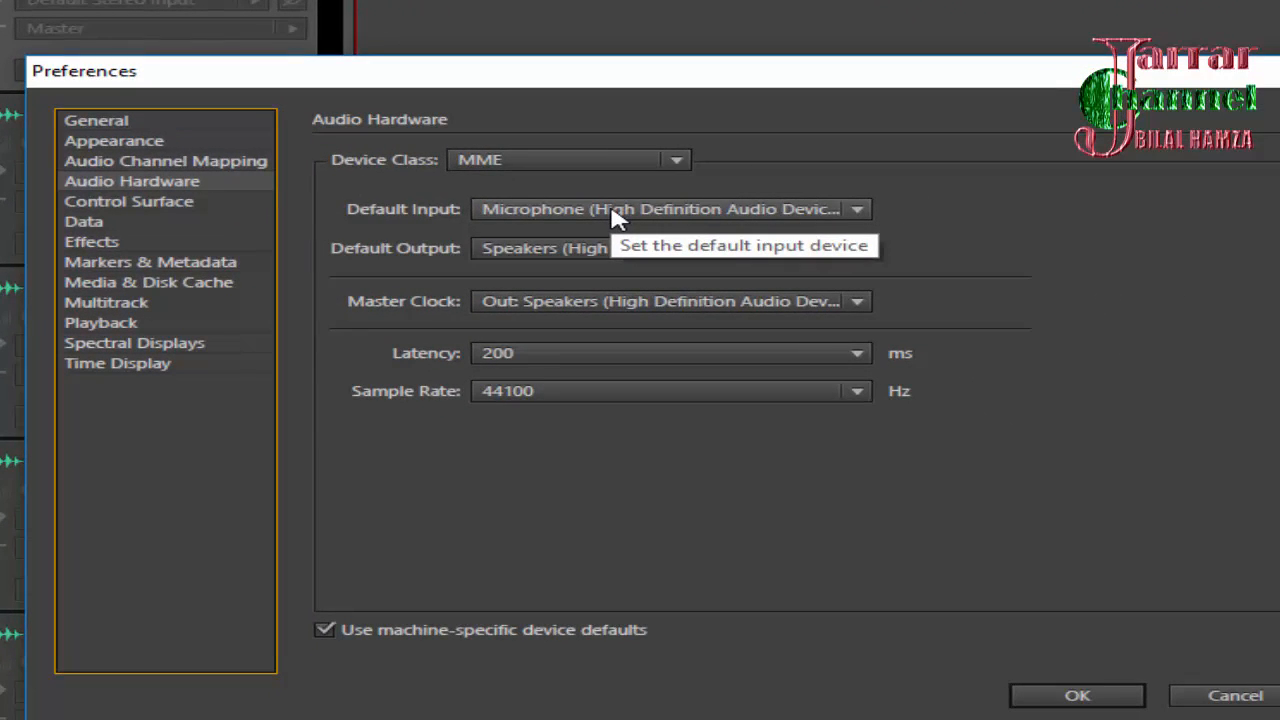
- Examine which devices are offered for the default audio input and default audio output
left_click(614, 213)
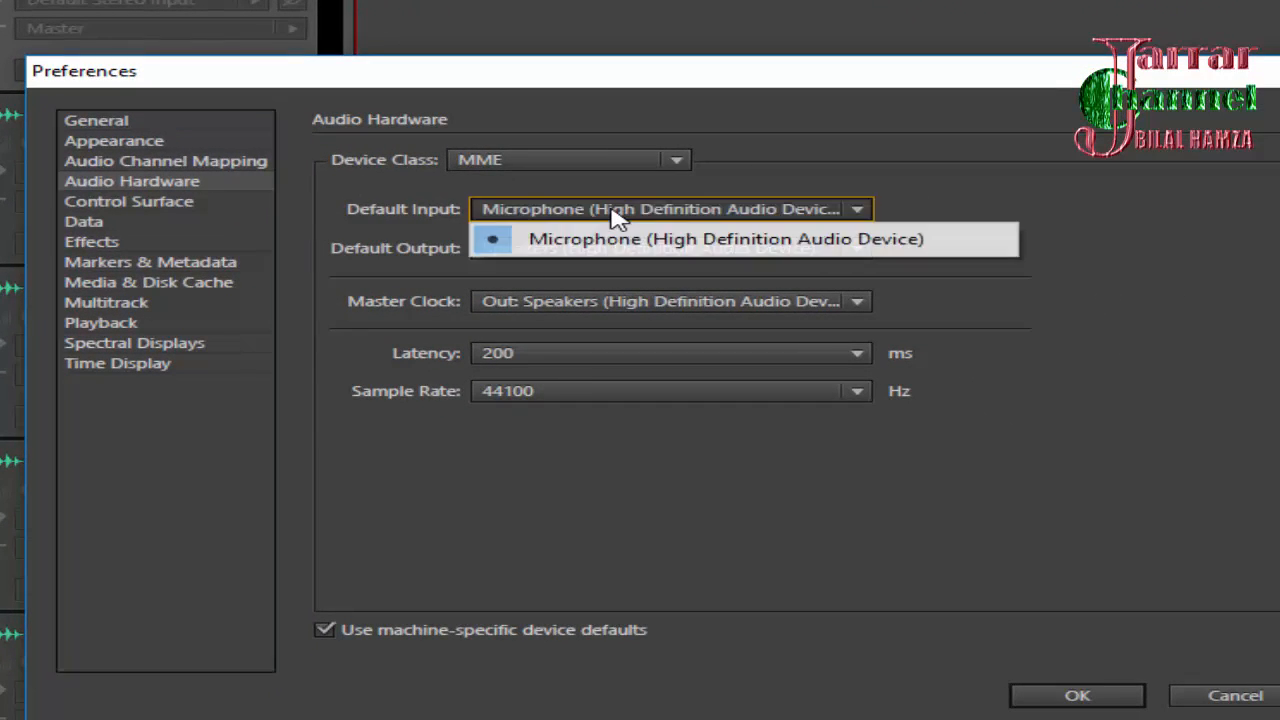
left_click(614, 213)
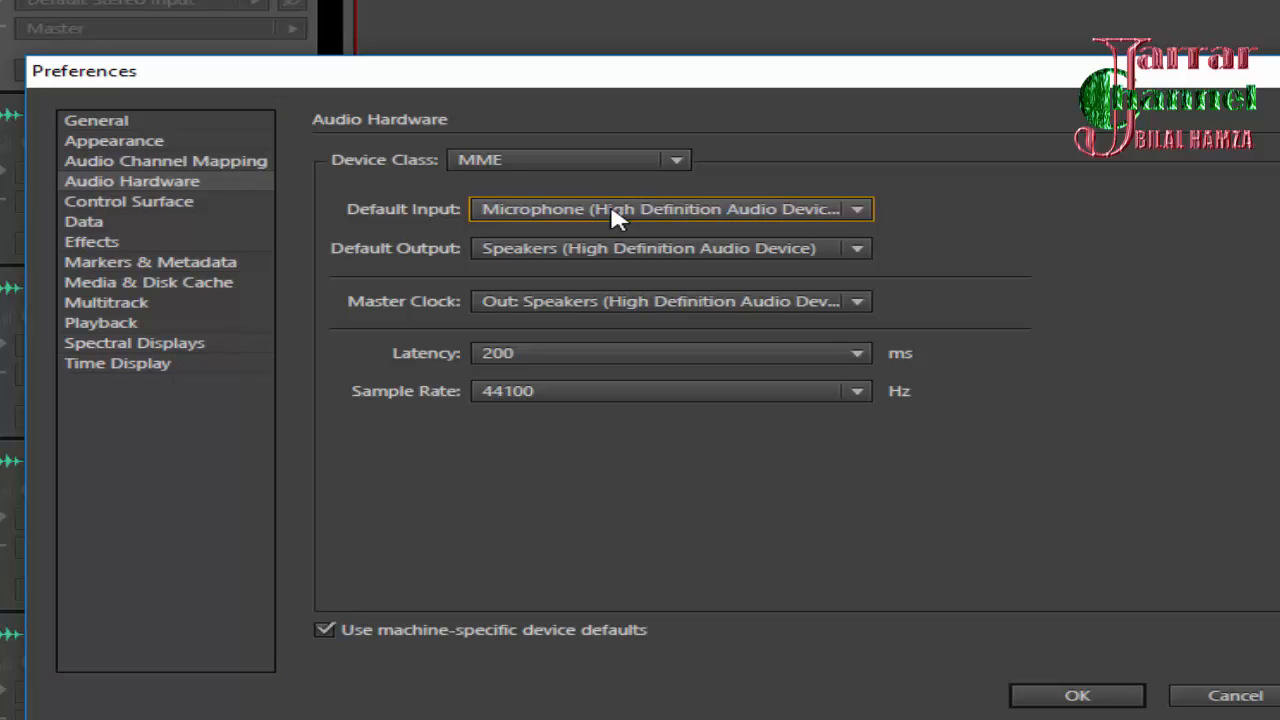
left_click(622, 258)
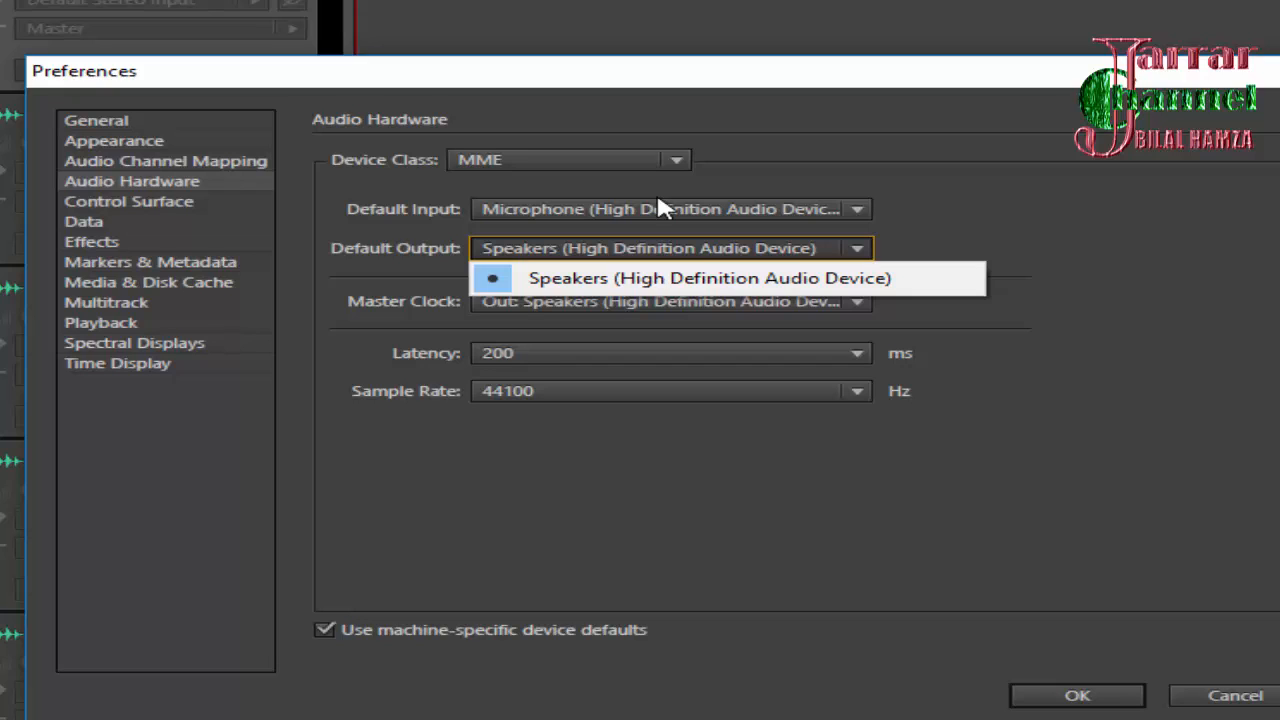
left_click(367, 317)
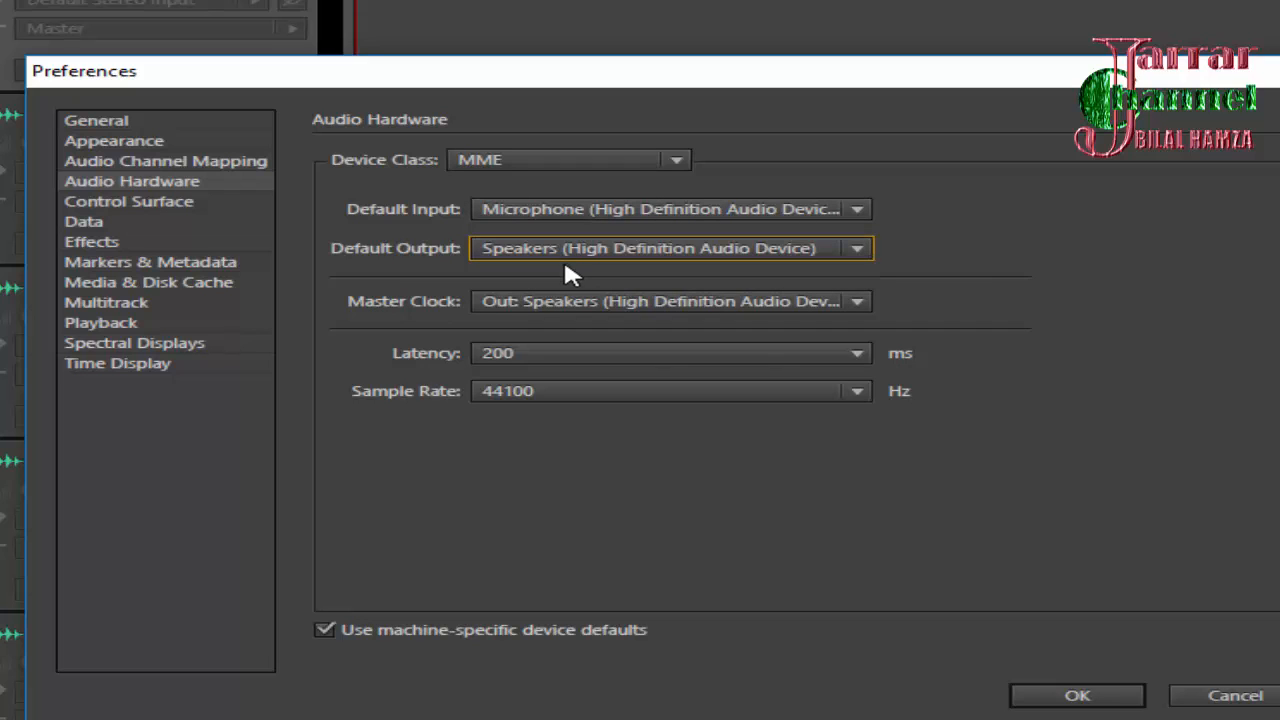
left_click(574, 222)
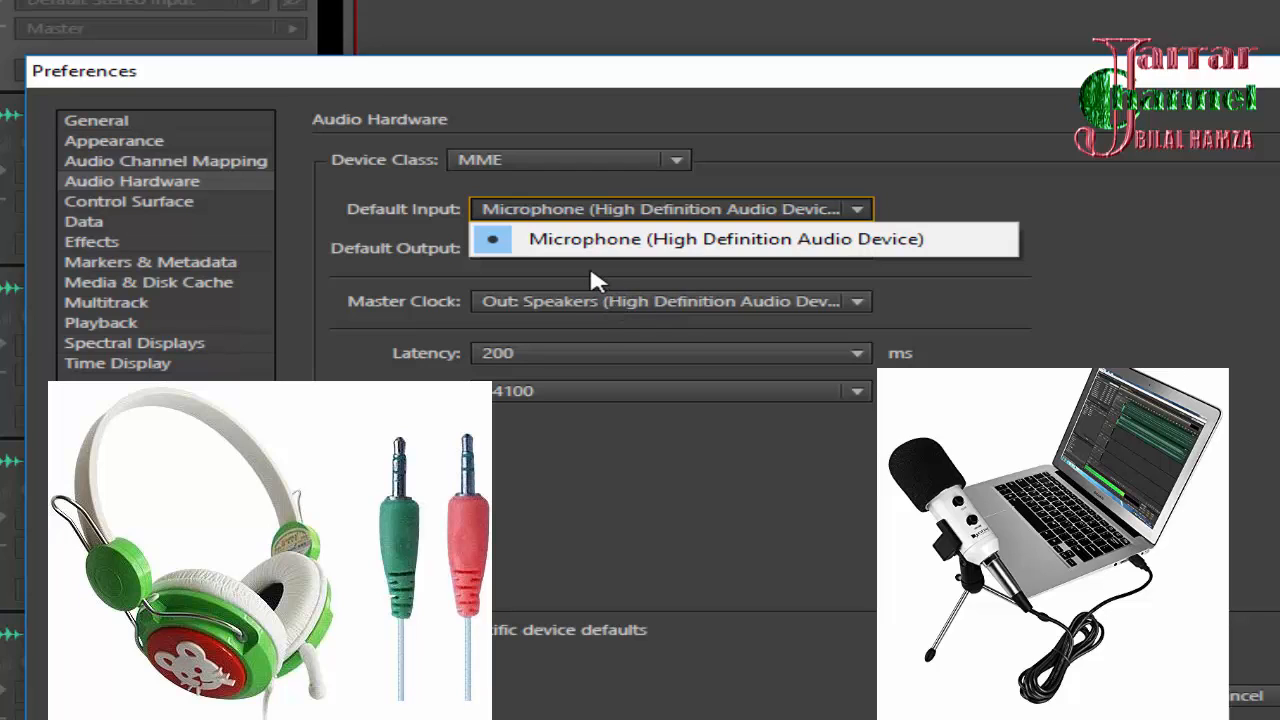
left_click(589, 264)
left_click(561, 250)
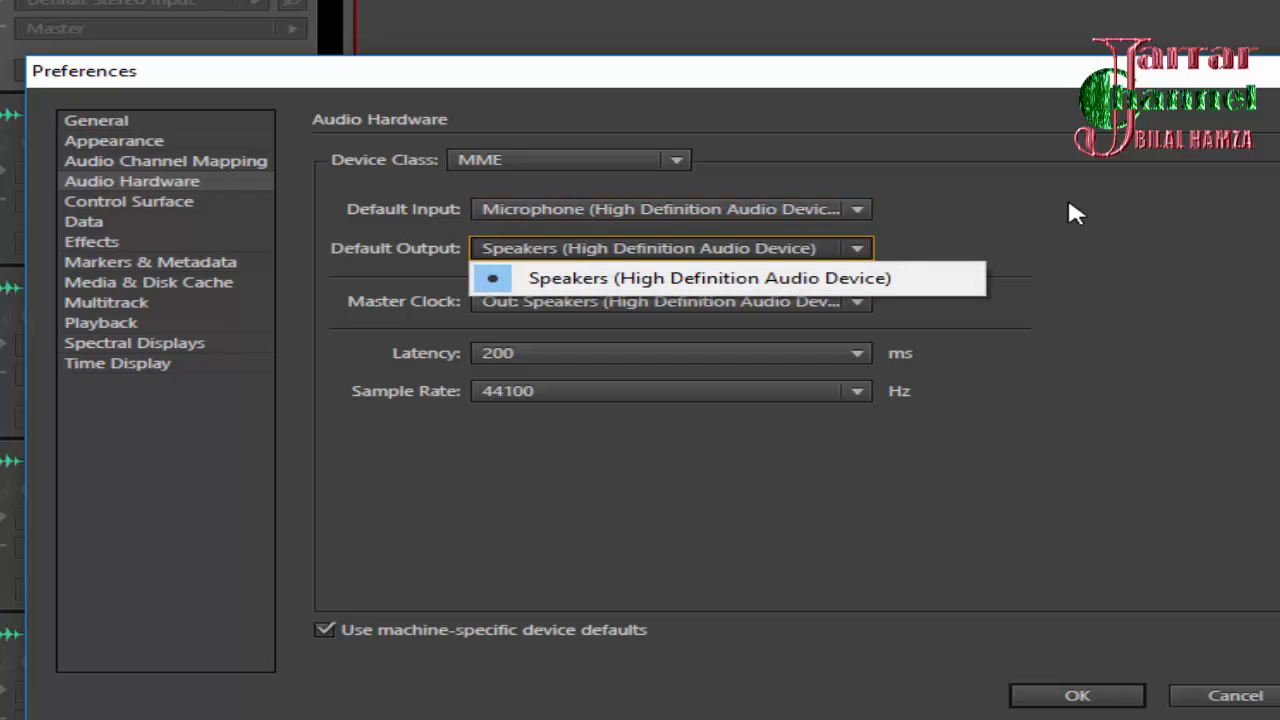
left_click(861, 205)
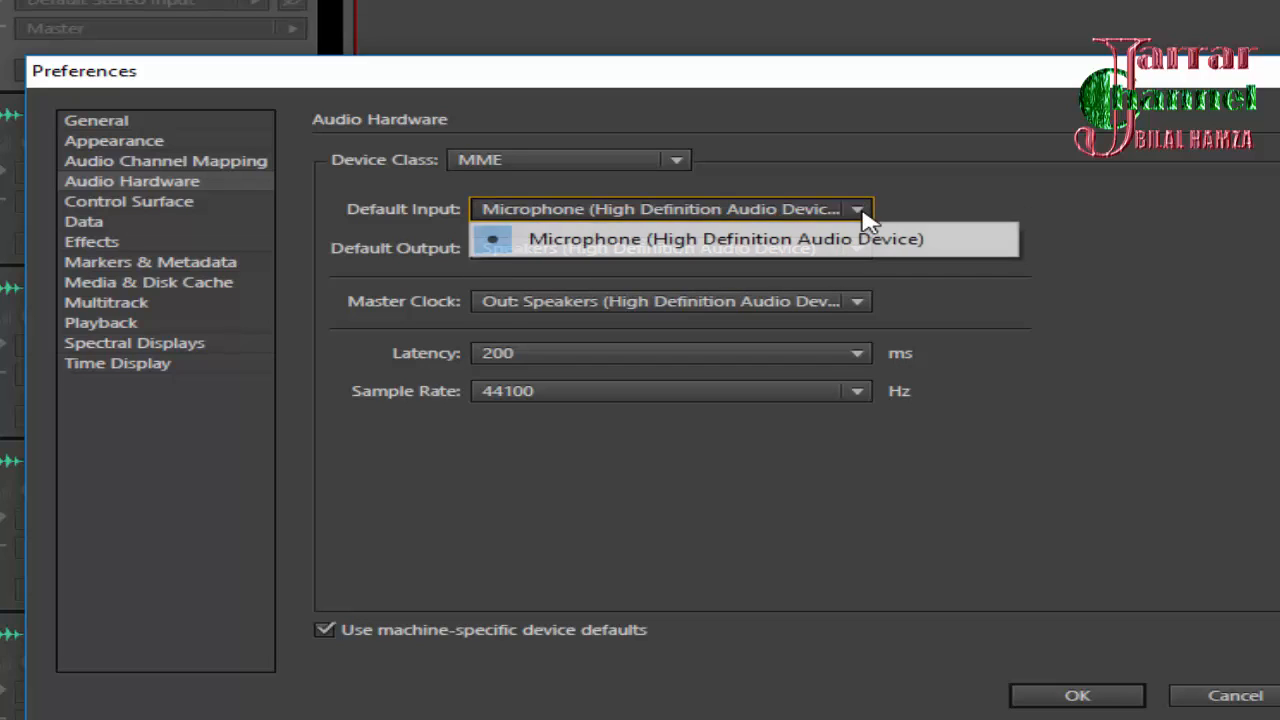
left_click(662, 250)
left_click(731, 209)
left_click(731, 209)
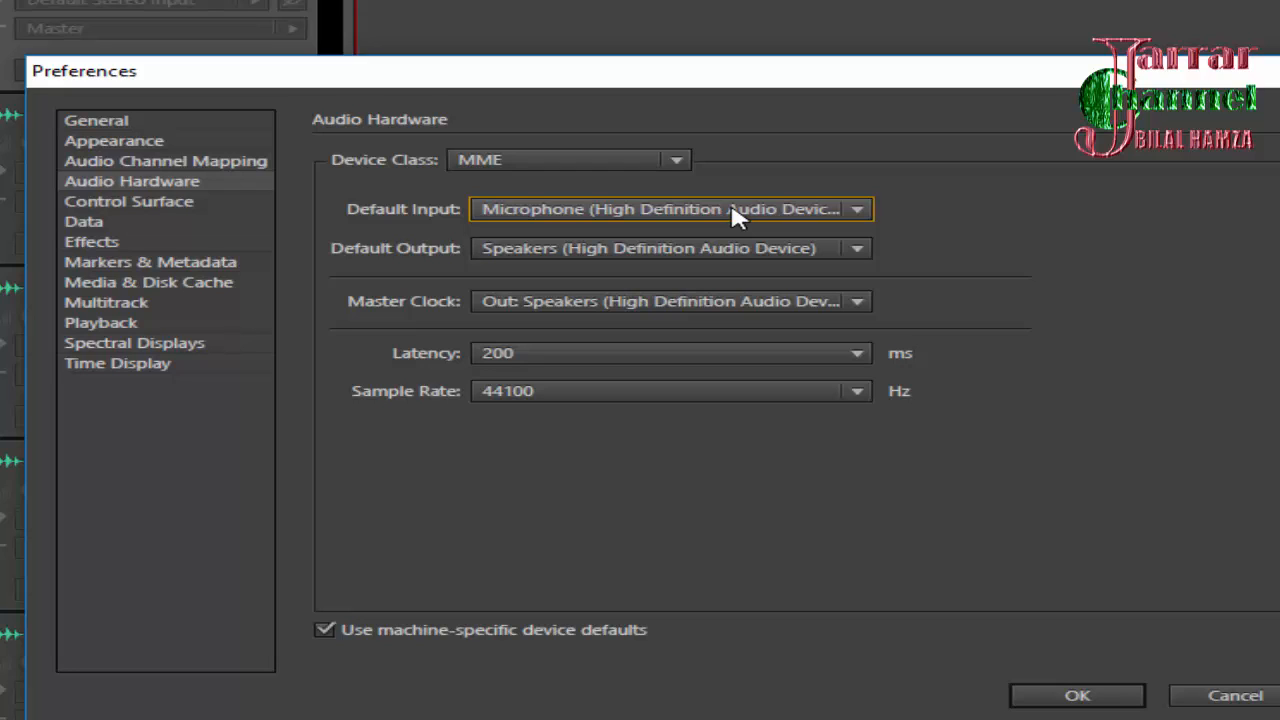
- Set the default input to Line In (High Definition Audio Device) and accept the device change
left_click(737, 209)
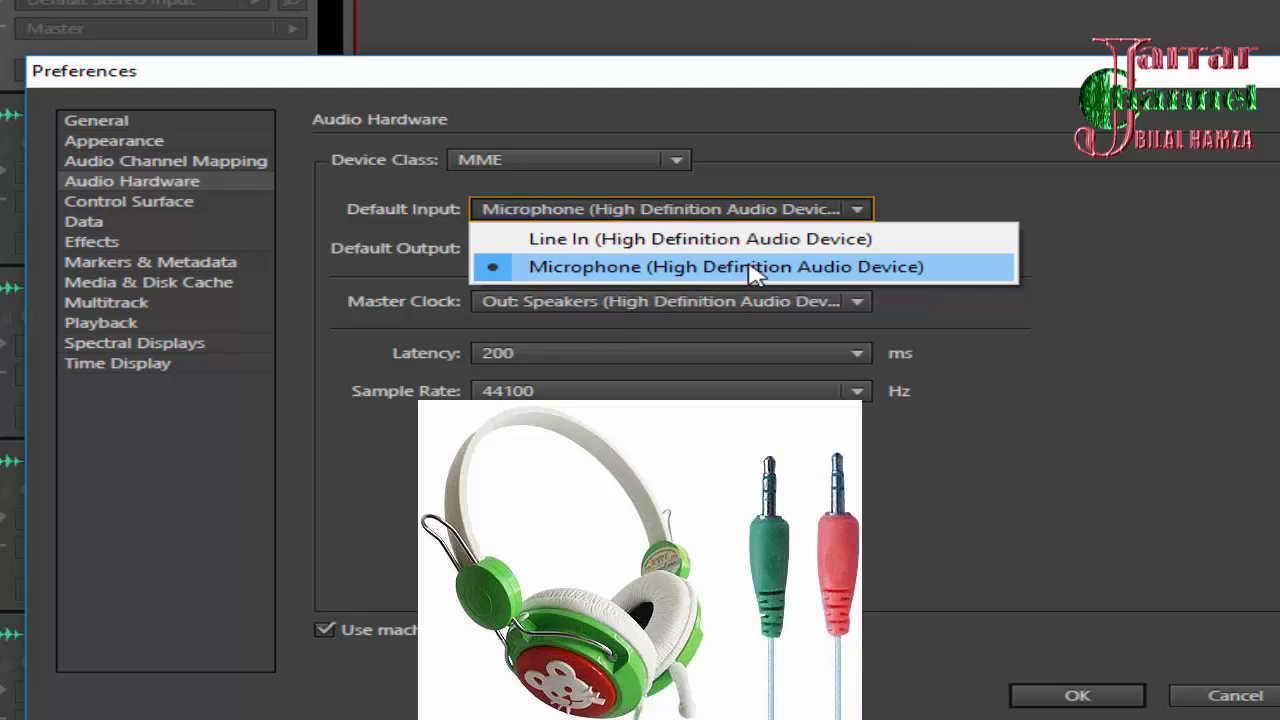
left_click(733, 268)
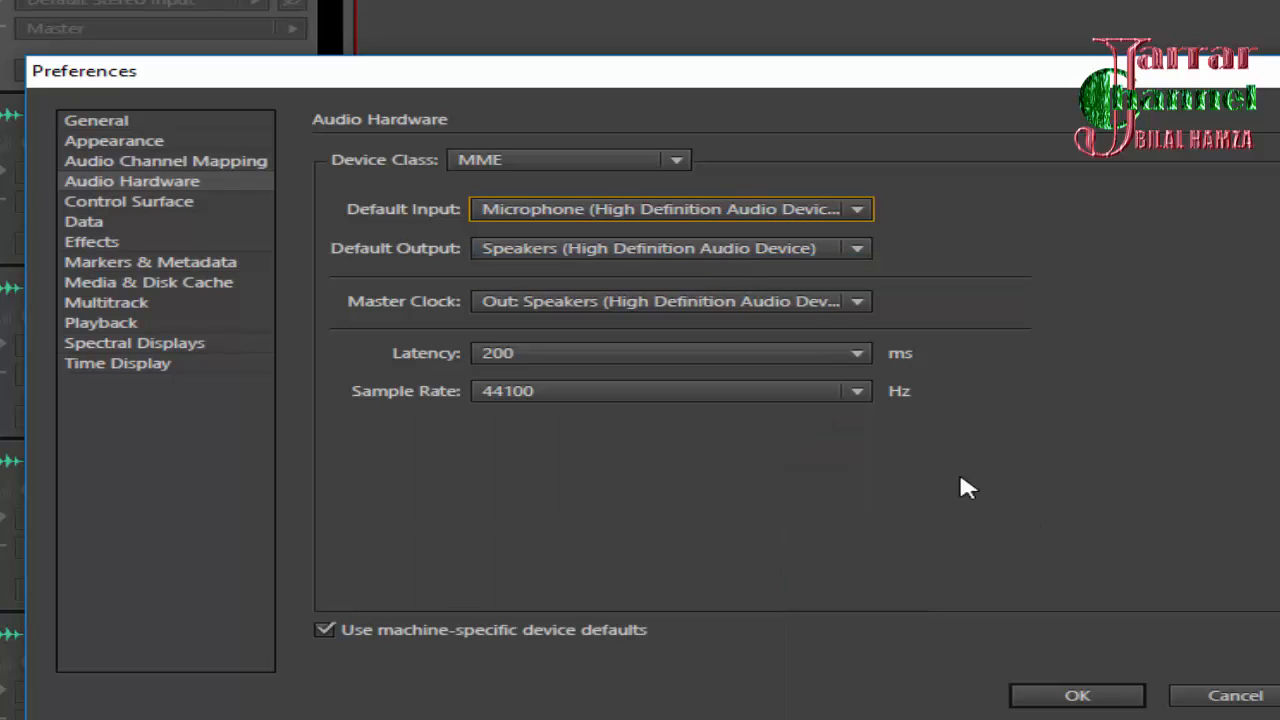
left_click(727, 211)
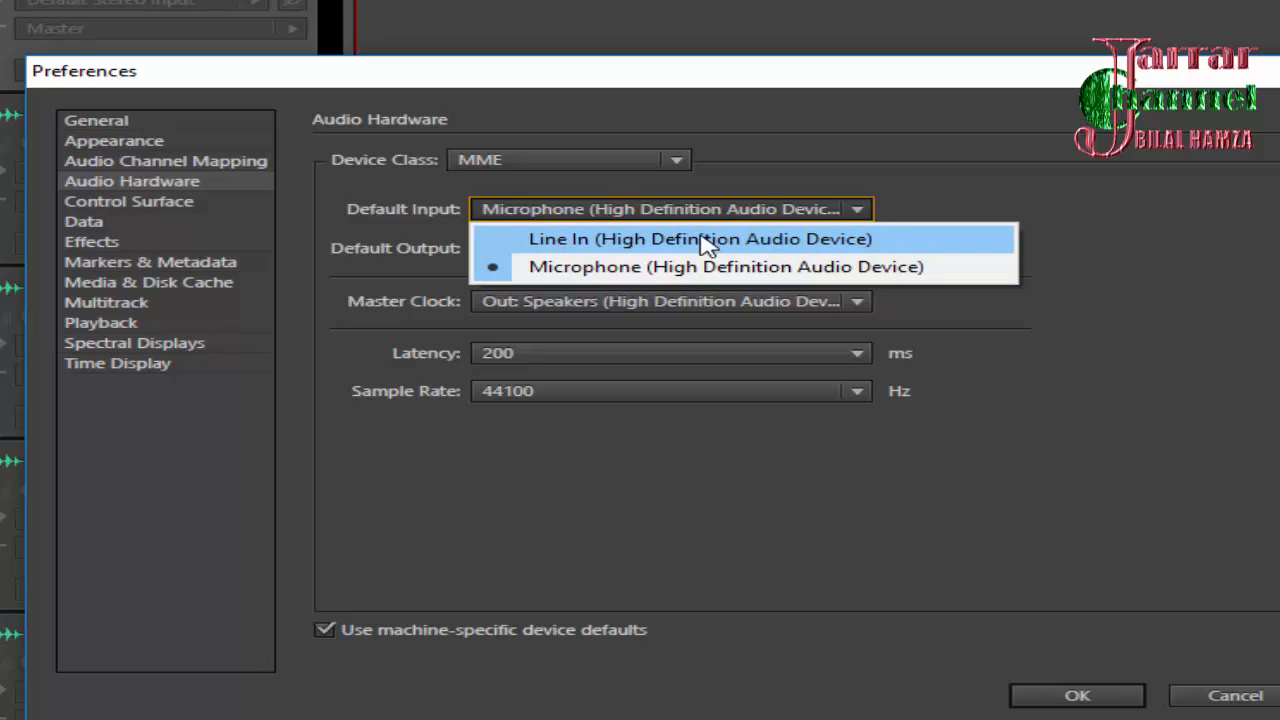
left_click(670, 240)
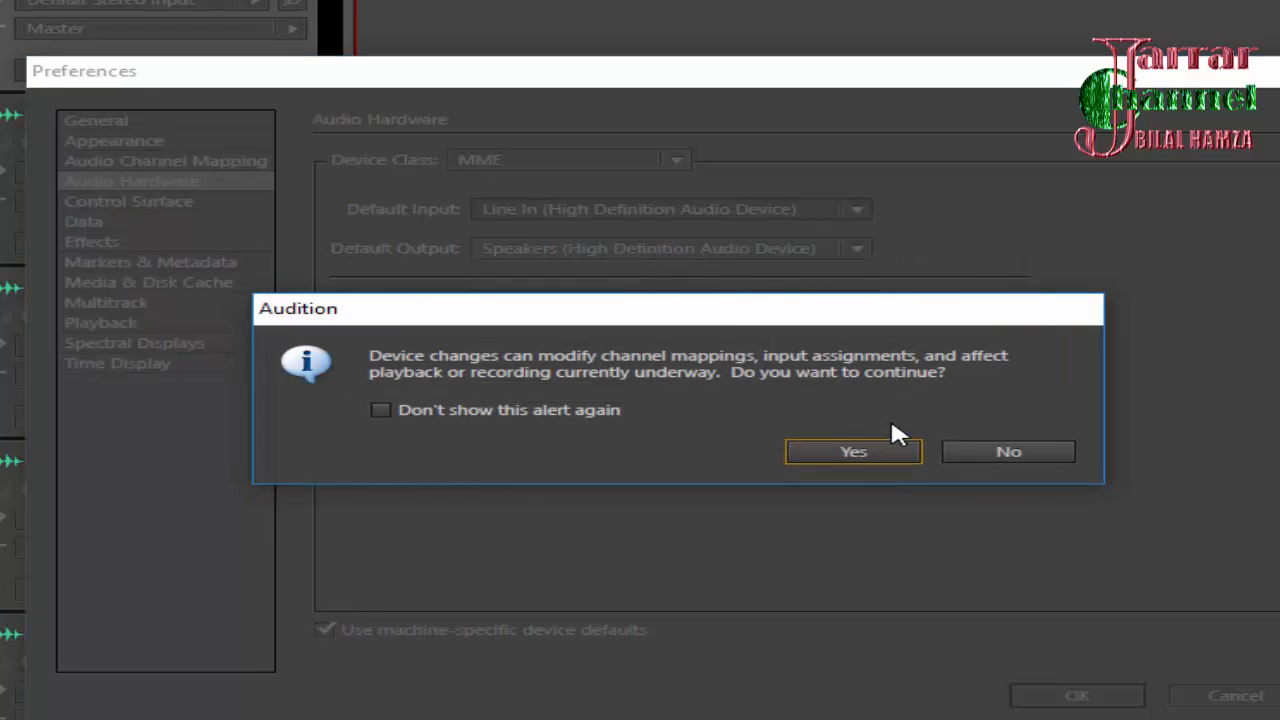
left_click(853, 452)
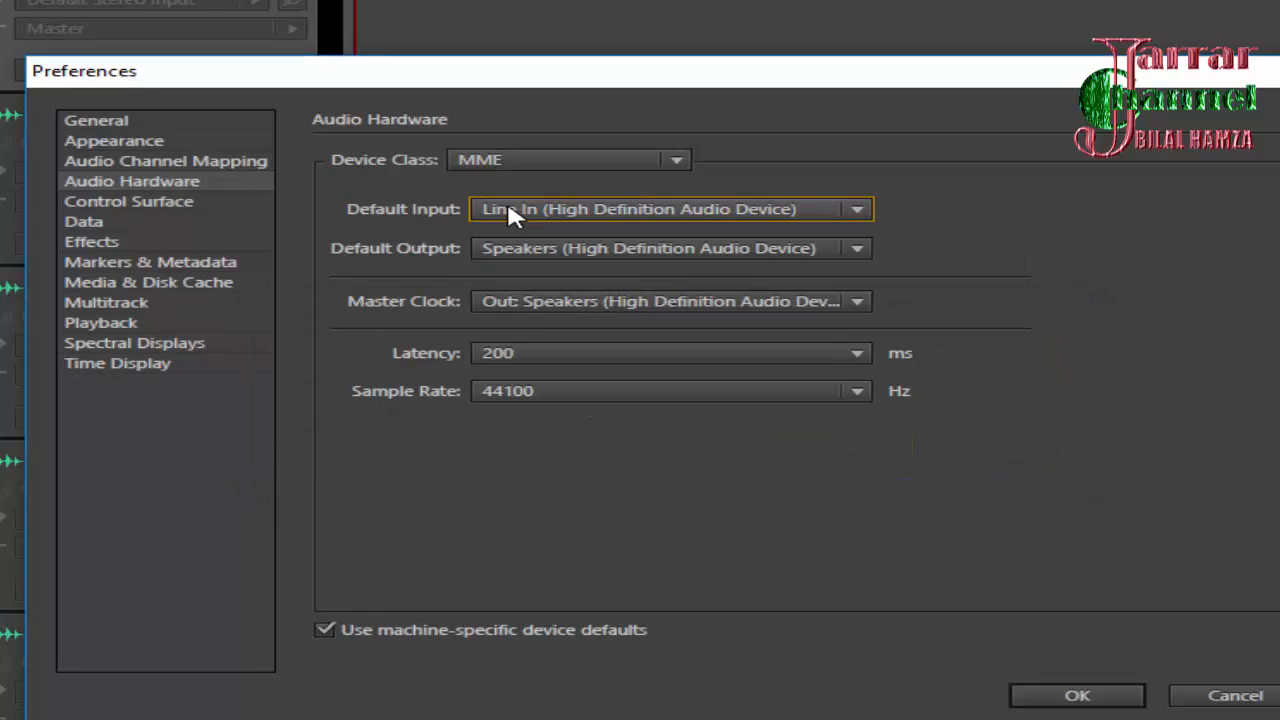
- Set the default input to Microphone (High Definition Audio Device)
left_click(702, 218)
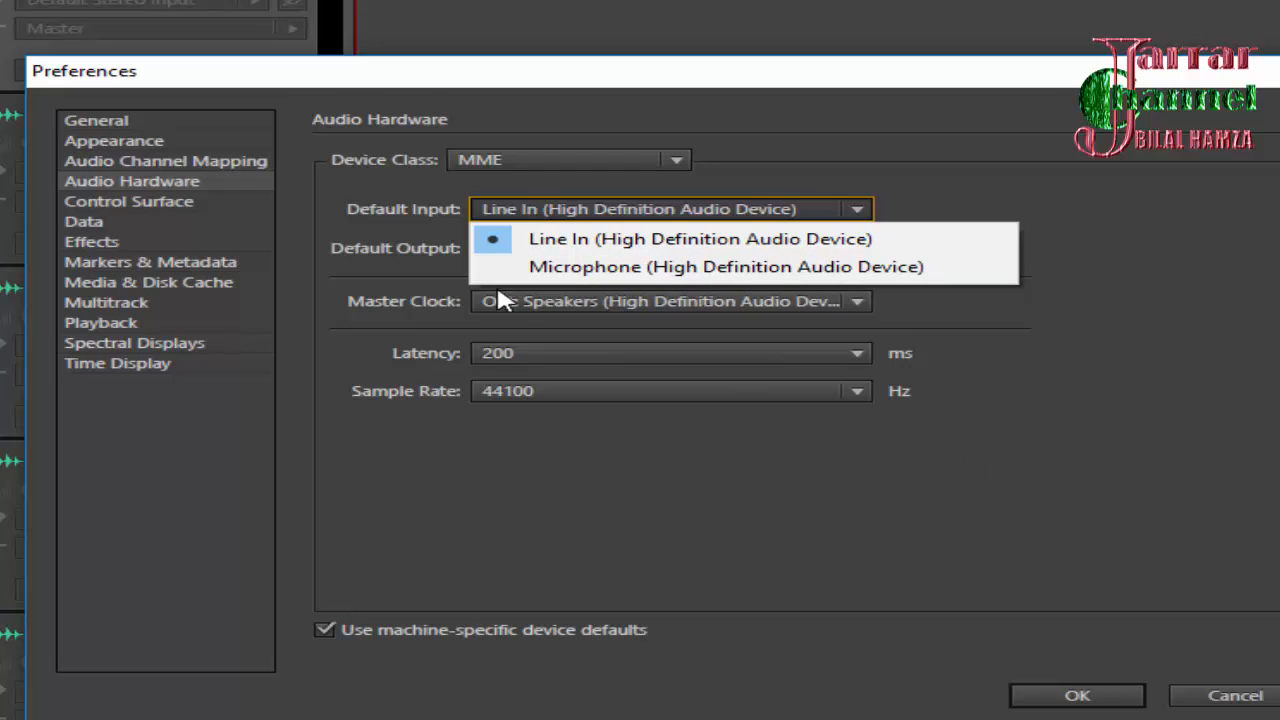
left_click(520, 268)
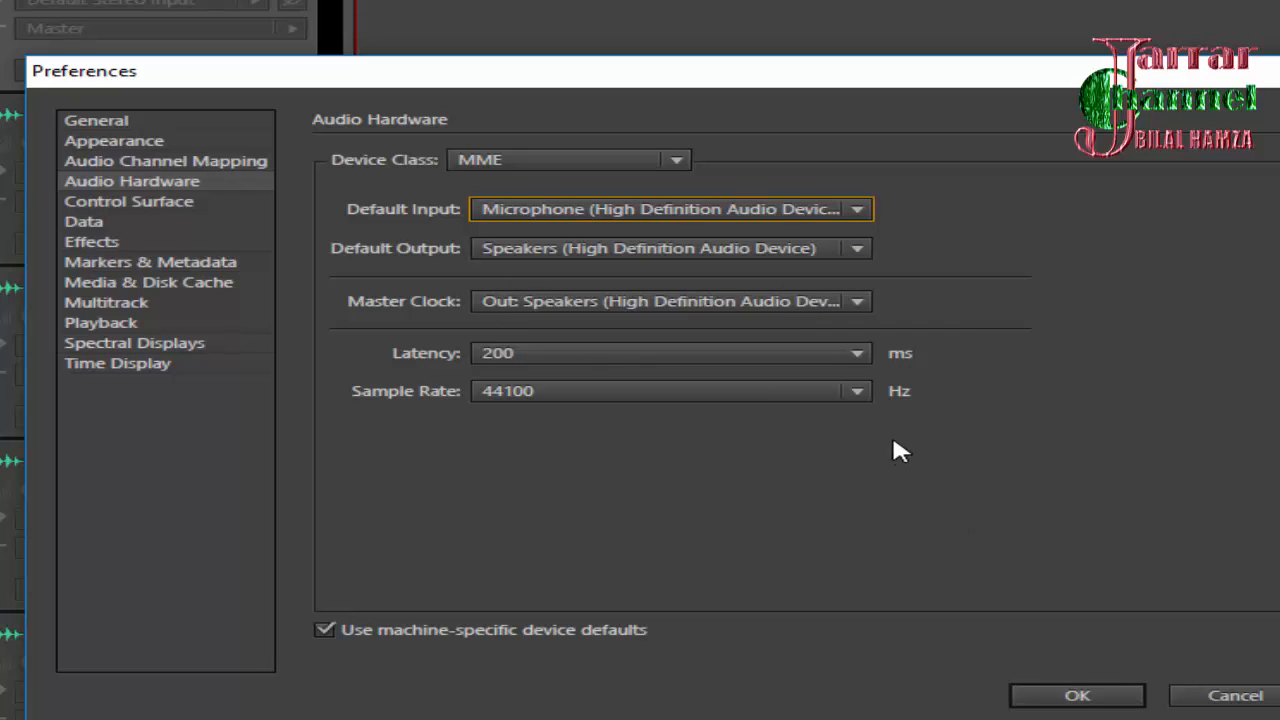
- Review the default output choices and set the output to Headphones (High Definition Audio Device)
left_click(787, 246)
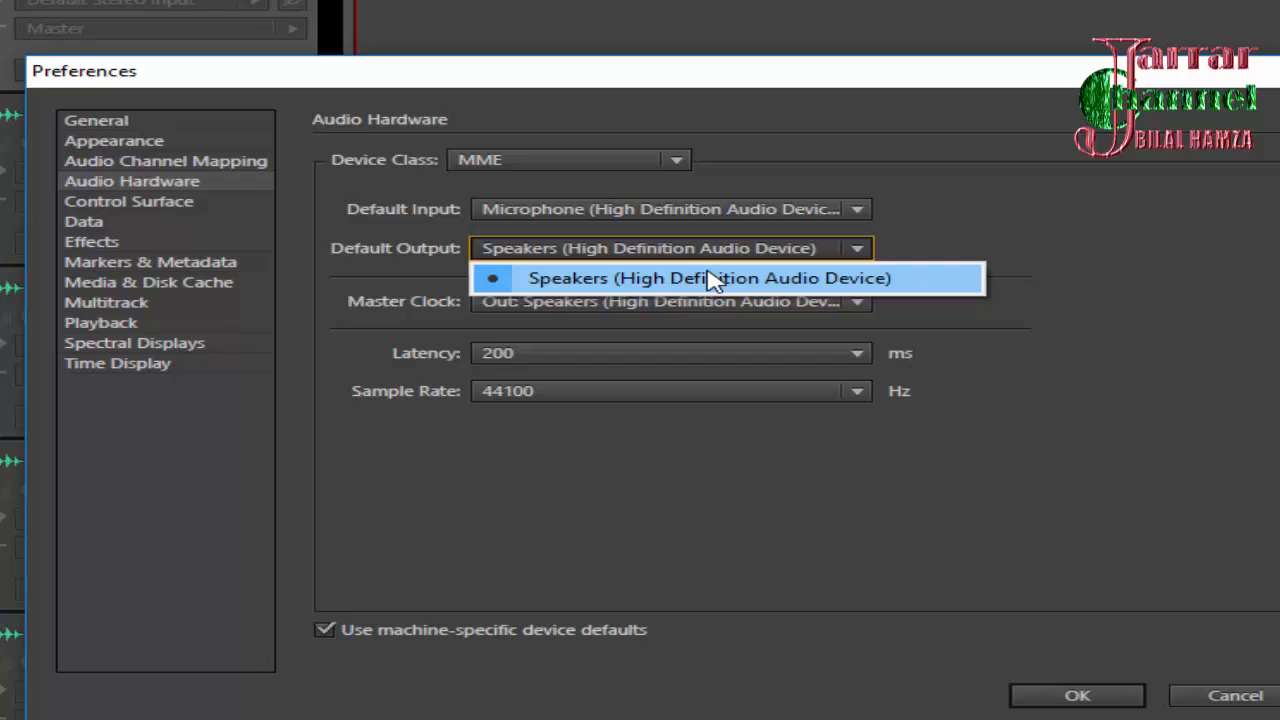
left_click(820, 278)
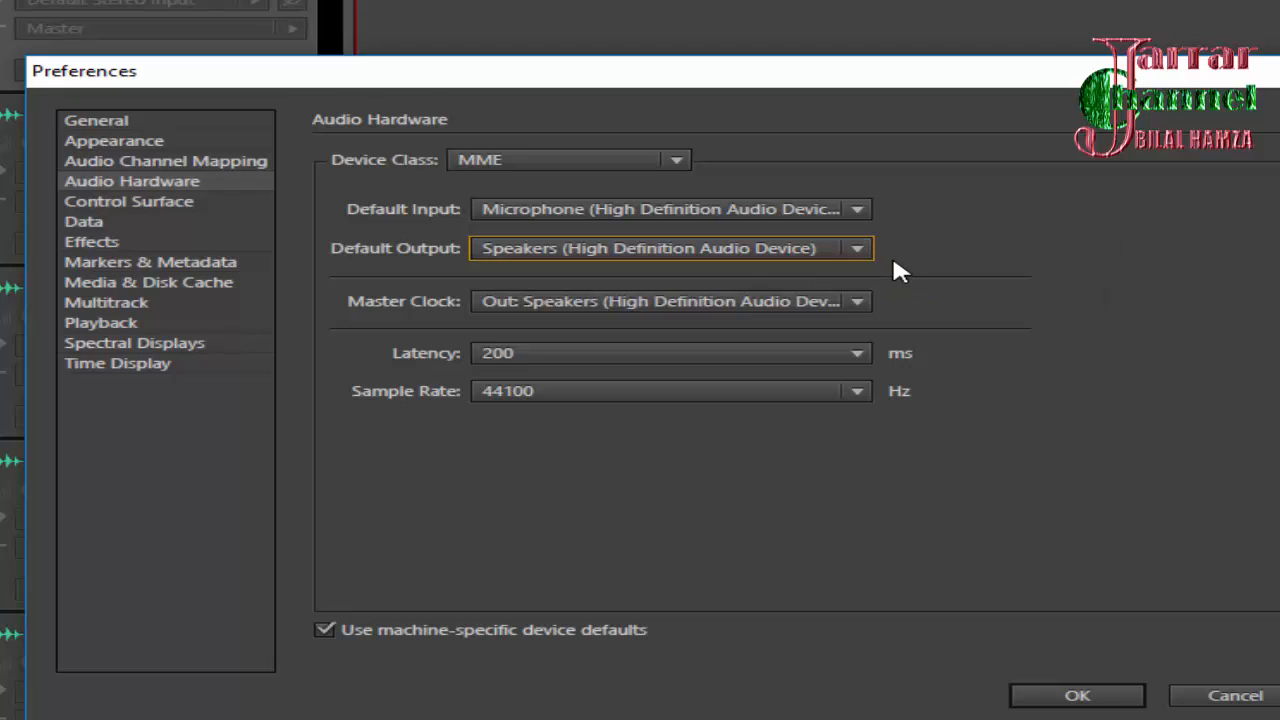
left_click(797, 258)
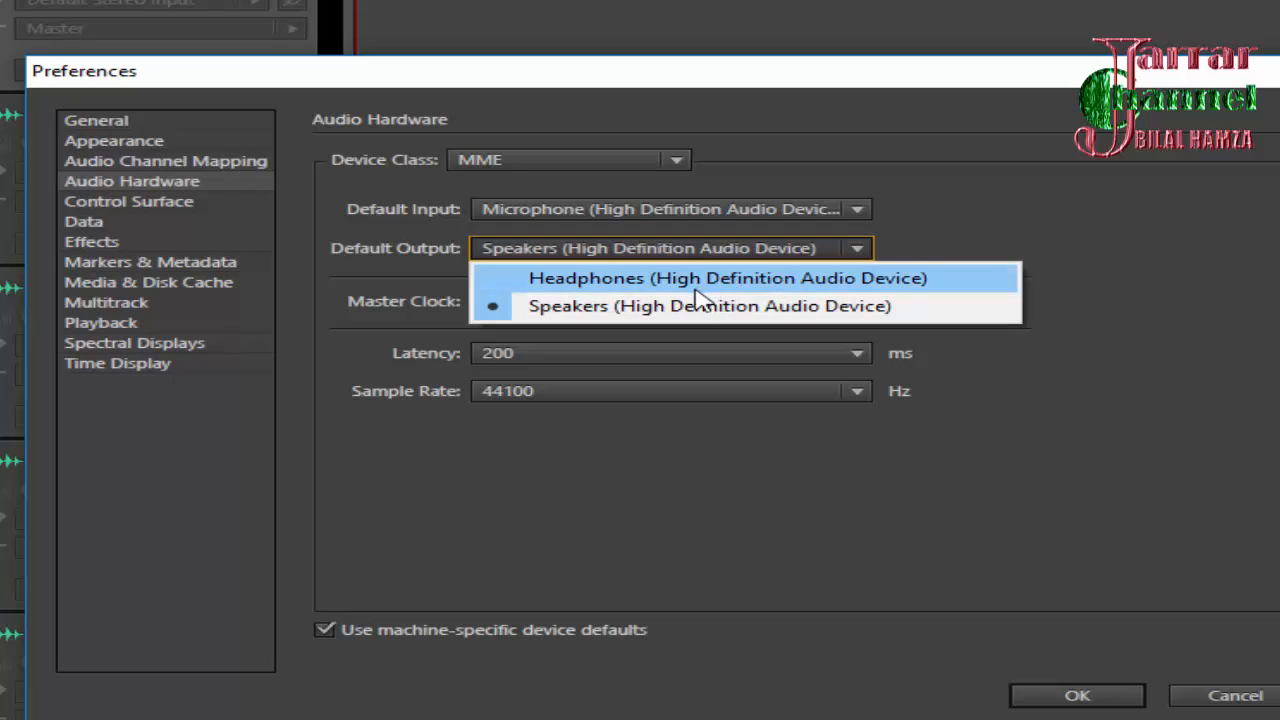
left_click(619, 284)
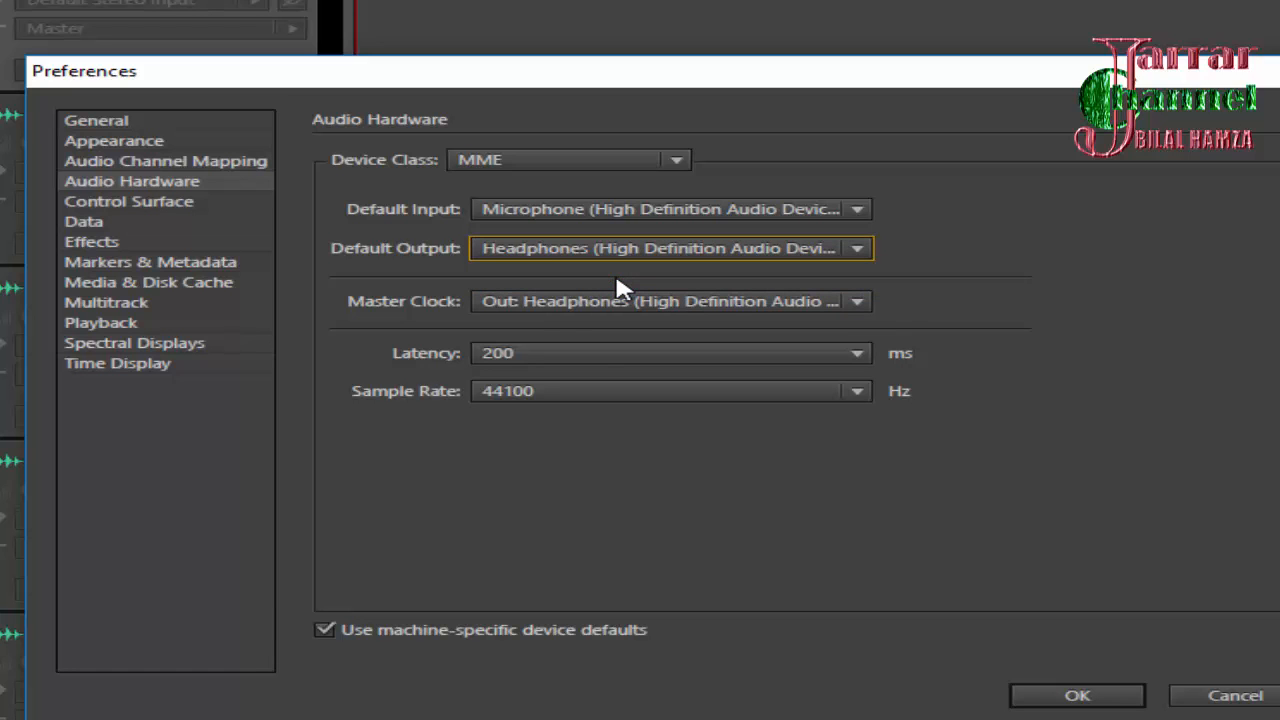
- Set the default output to Speakers (High Definition Audio Device) and apply the audio hardware preferences
left_click(603, 252)
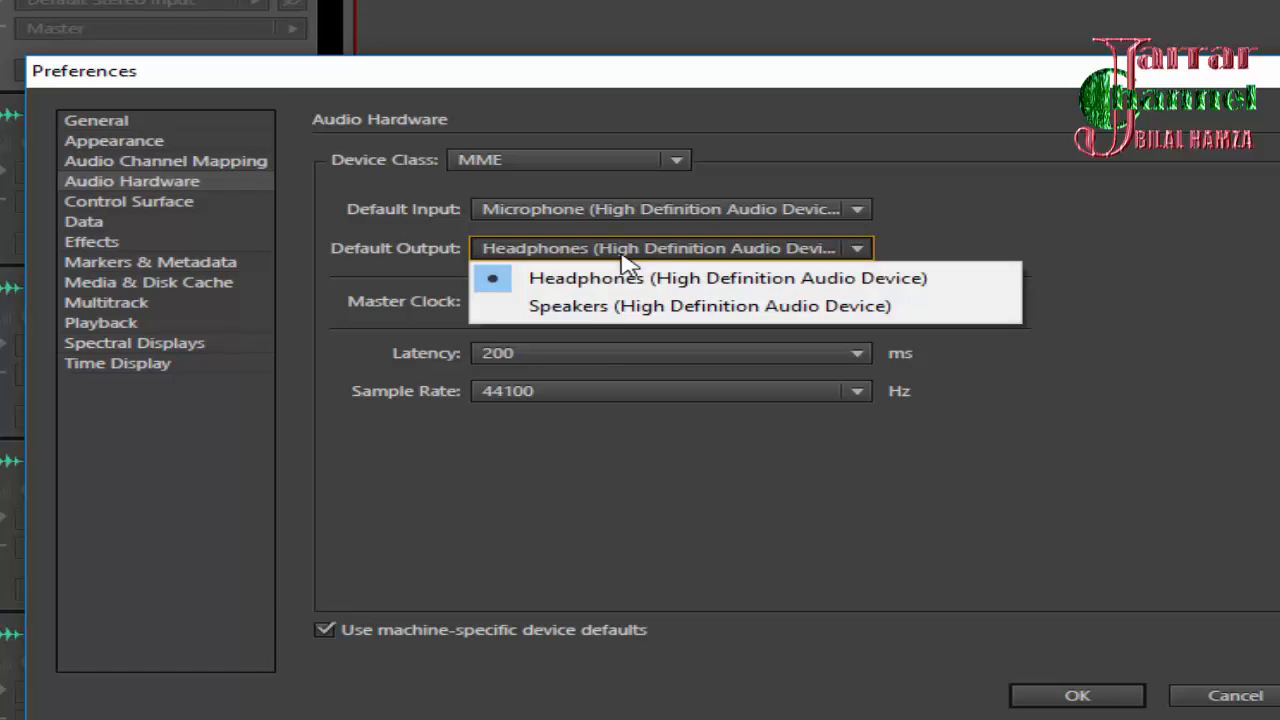
left_click(603, 318)
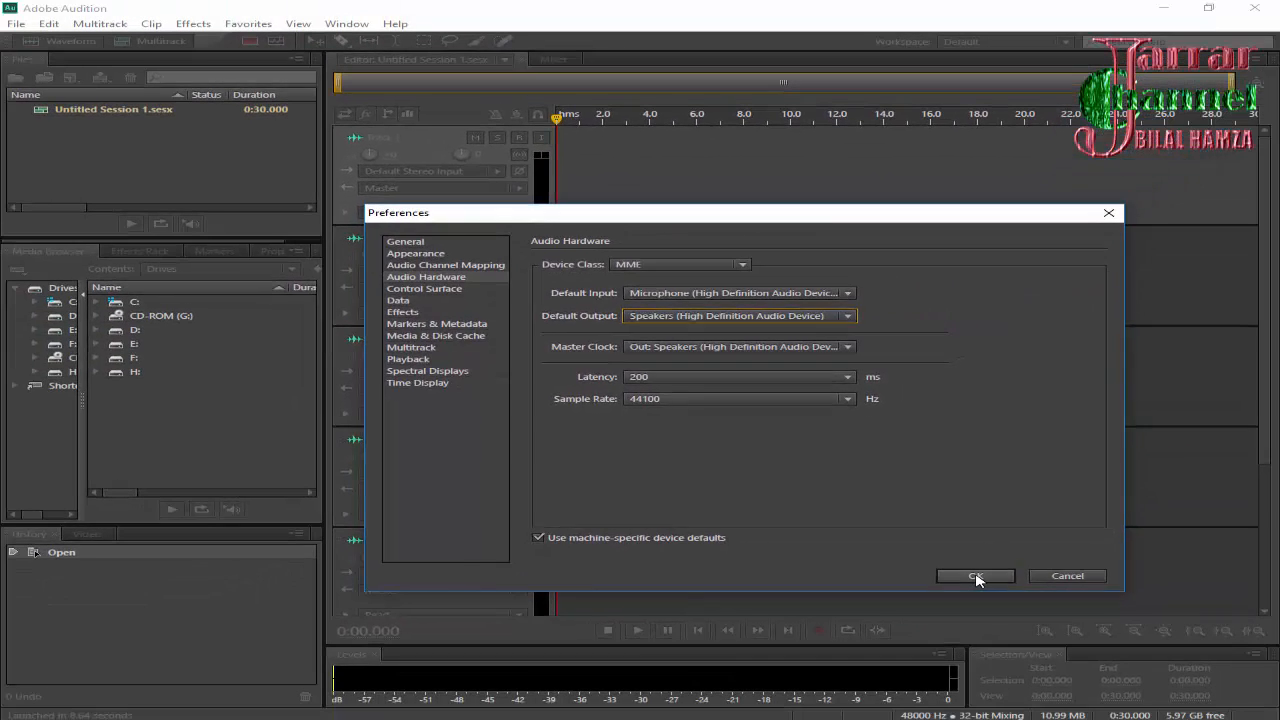
left_click(1023, 631)
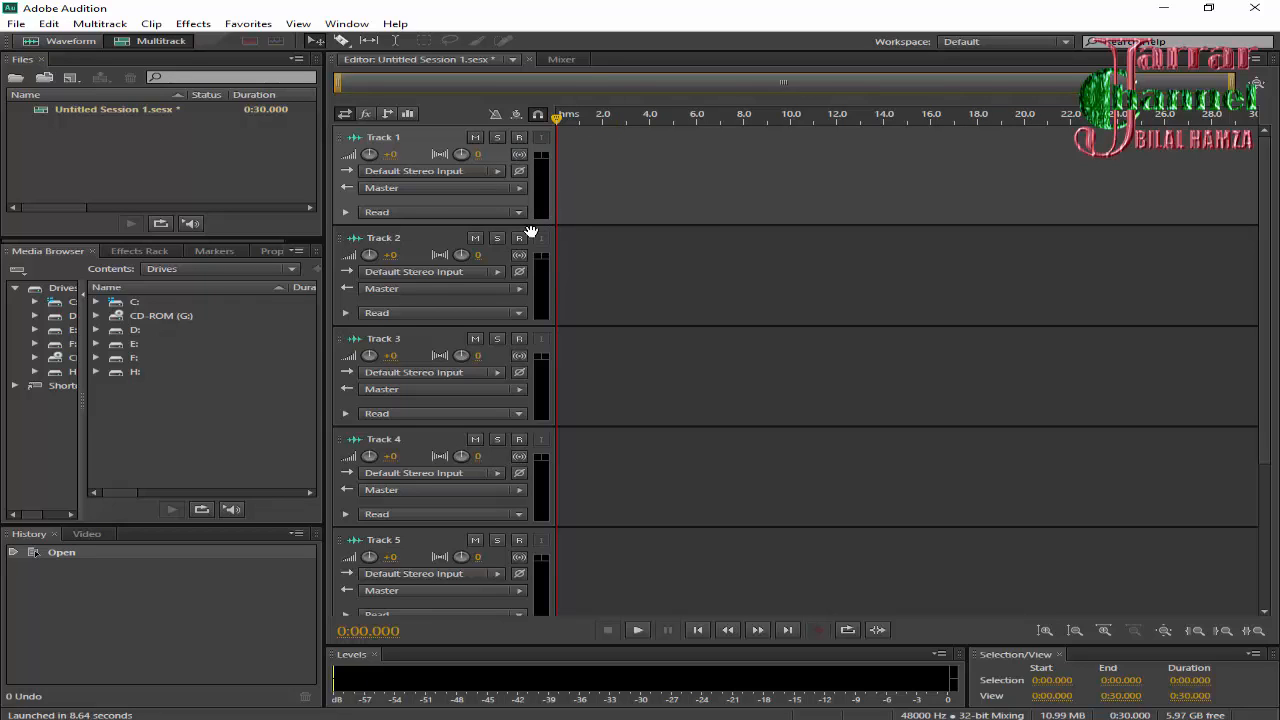
- Arm Track 1 for recording, record a clip about 7.6 seconds long from the session start, and stop the transport
left_click(519, 137)
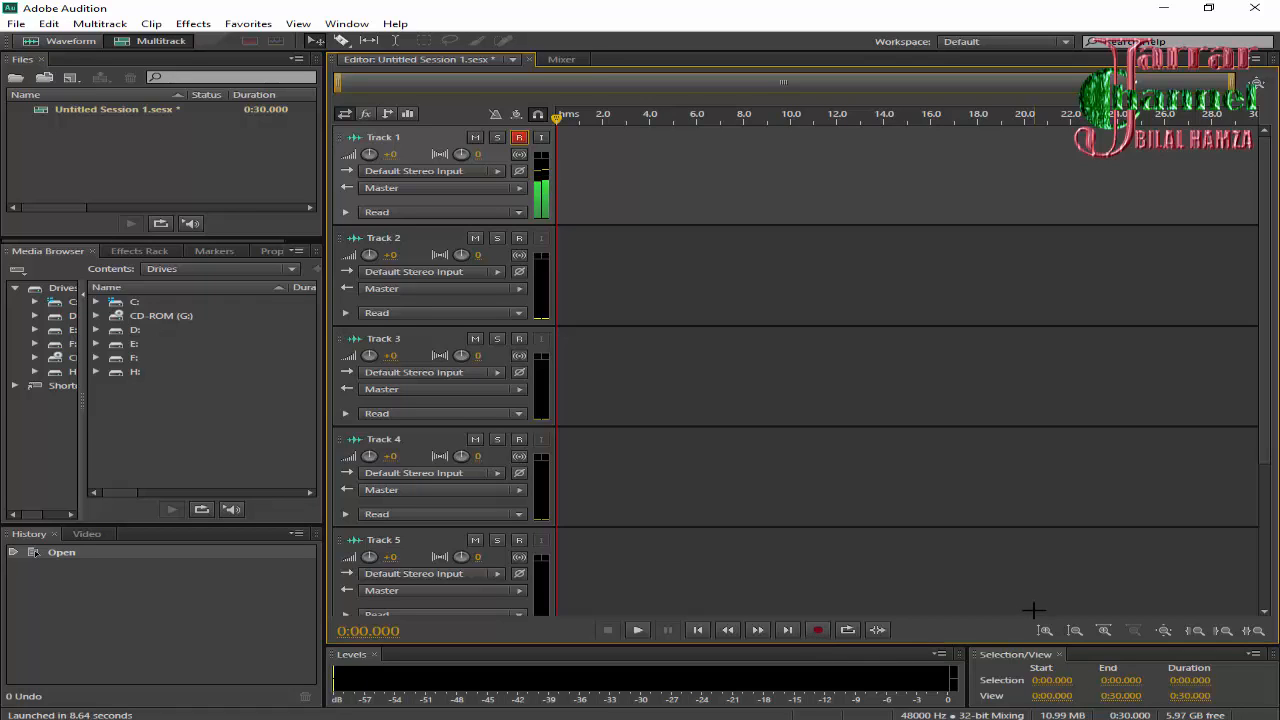
left_click(817, 632)
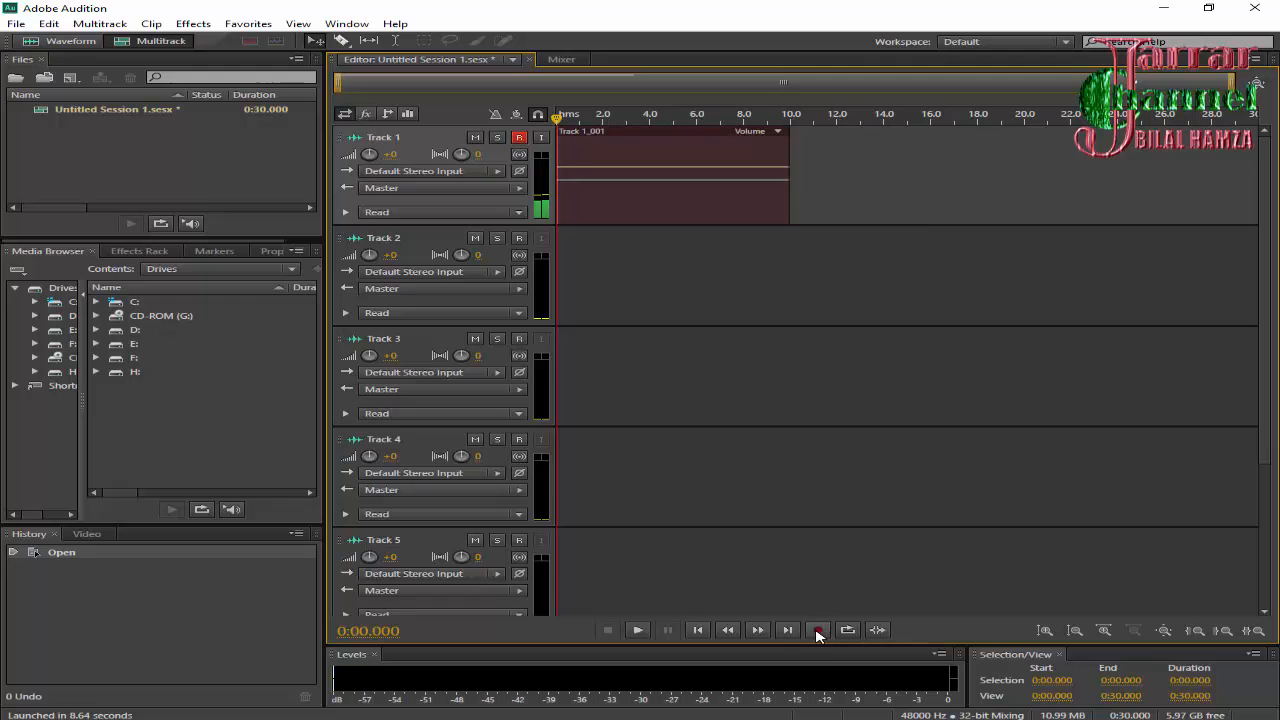
left_click(817, 631)
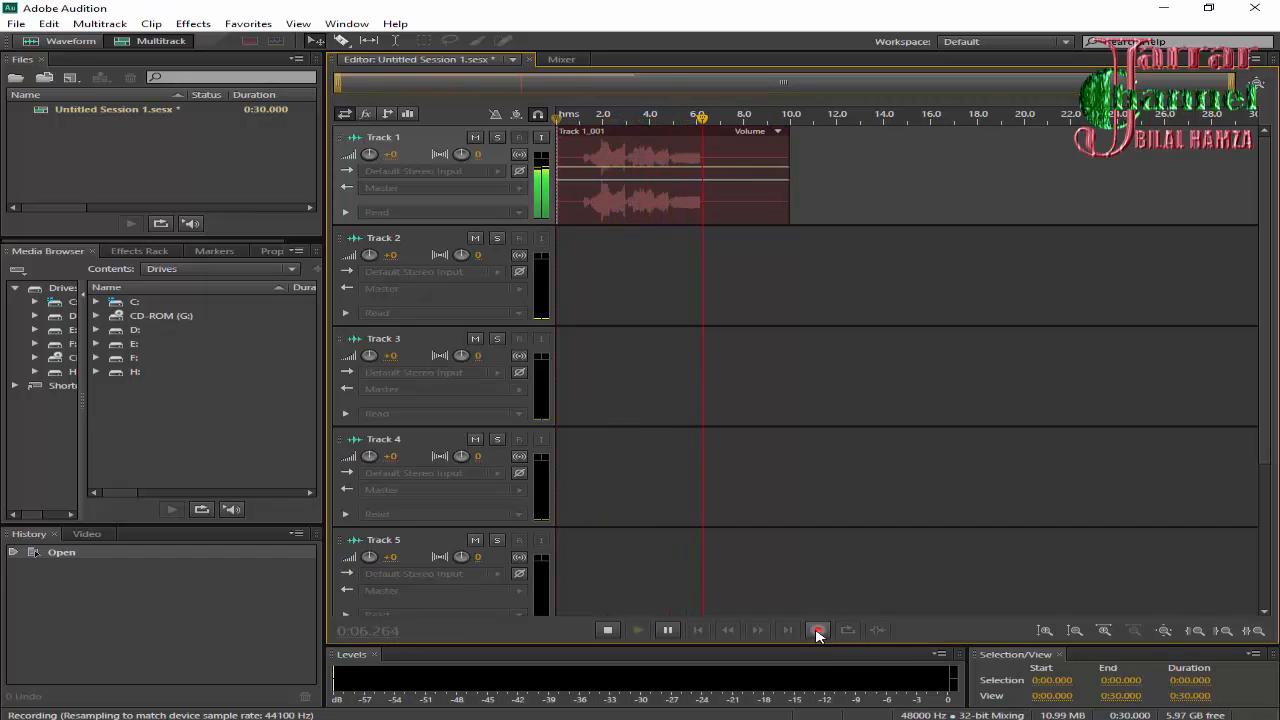
left_click(817, 631)
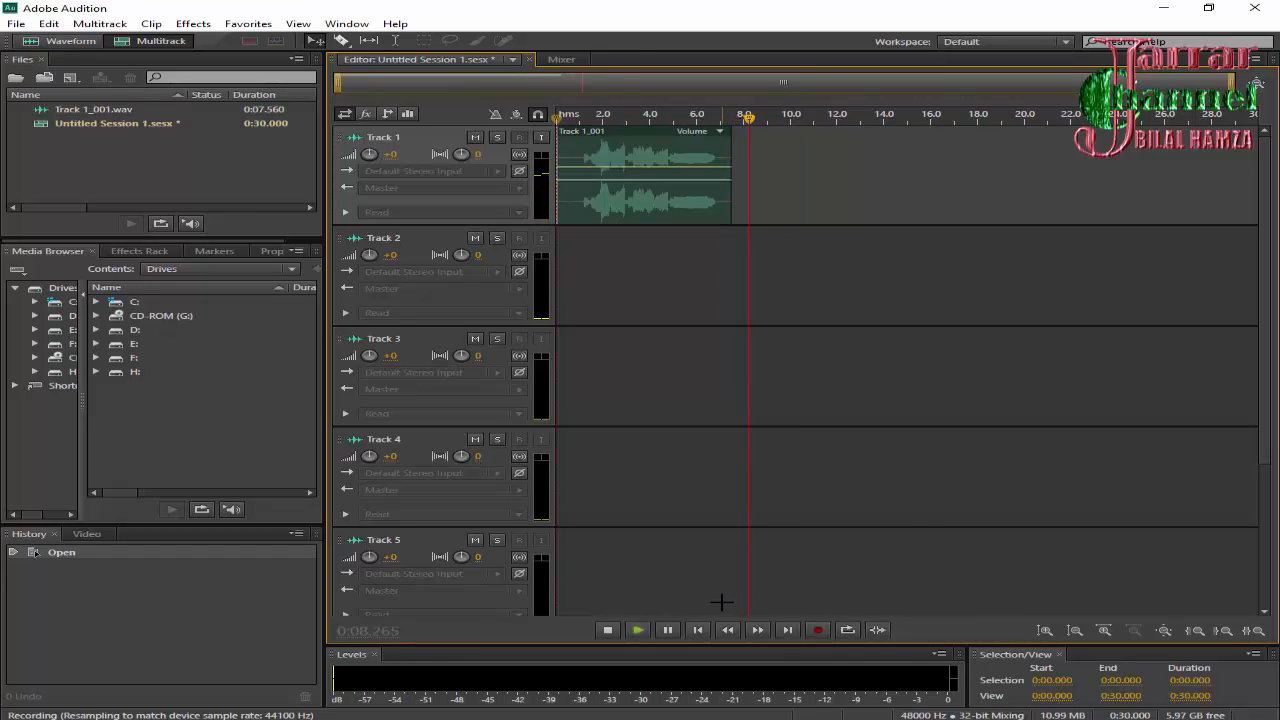
left_click(609, 631)
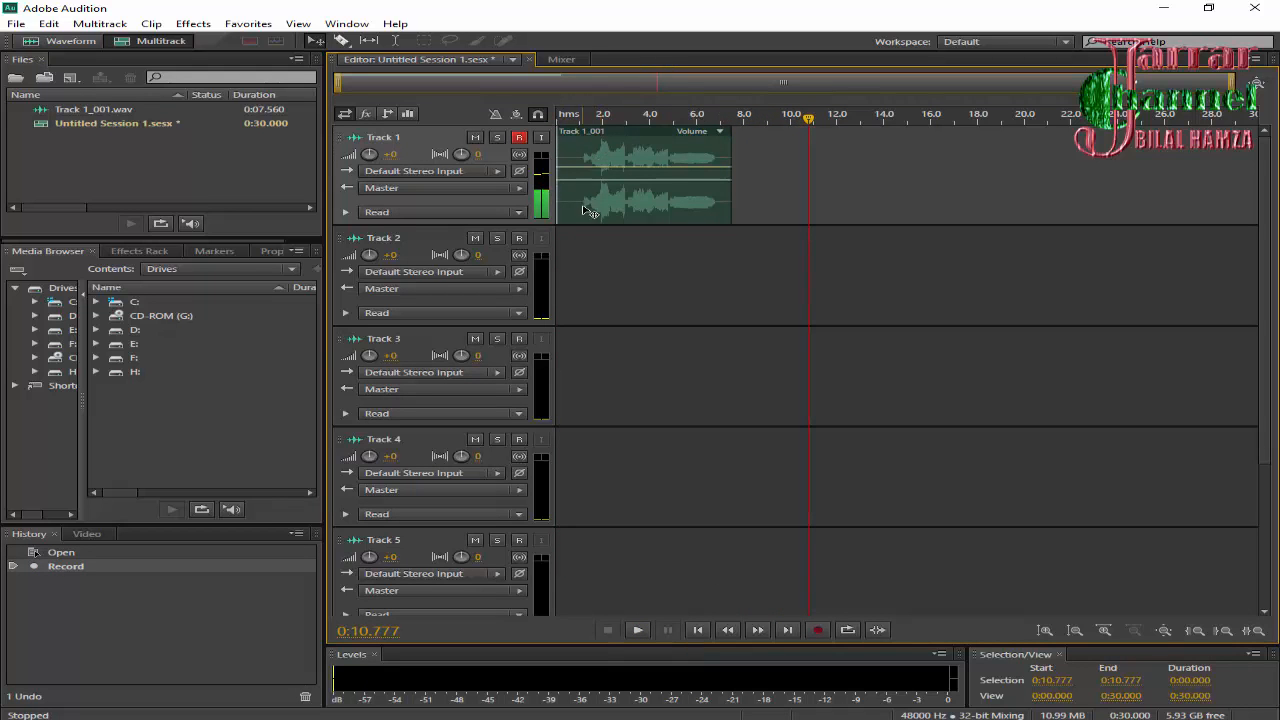
- Return the playhead to the session start and play back the recorded Track 1 clip to its end
left_click_drag(523, 224, 486, 251)
left_click(697, 630)
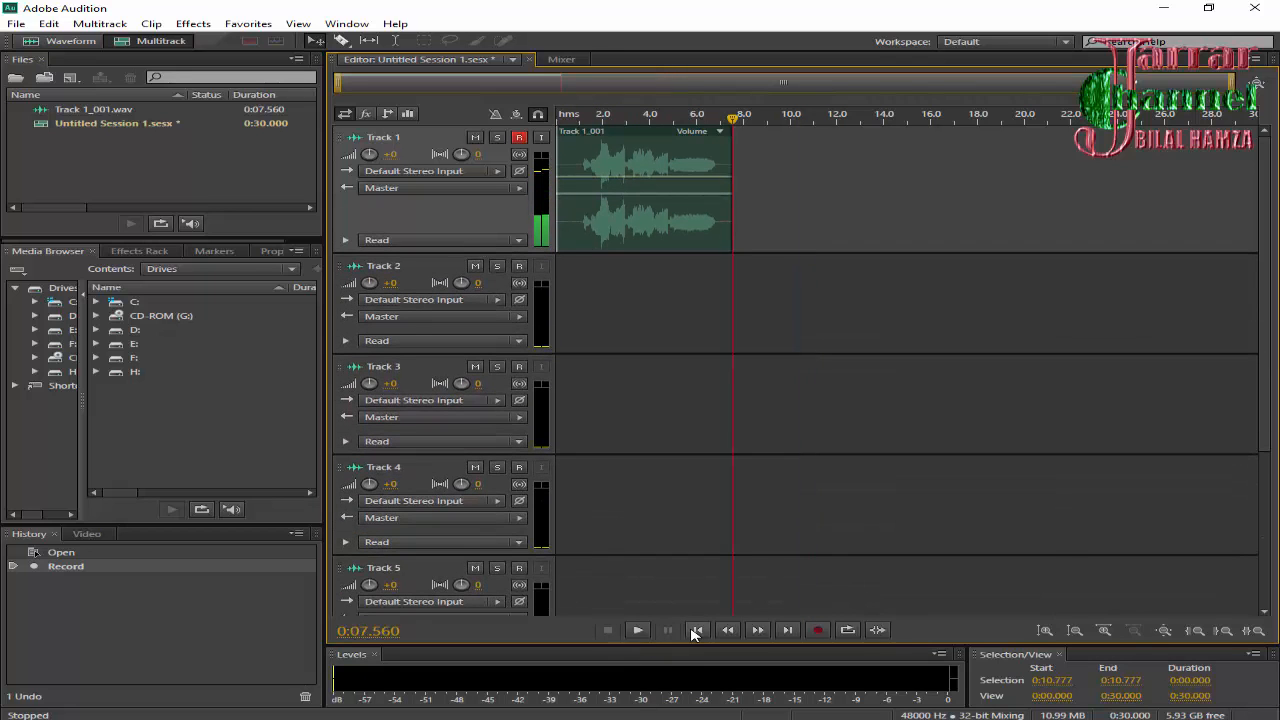
left_click(697, 630)
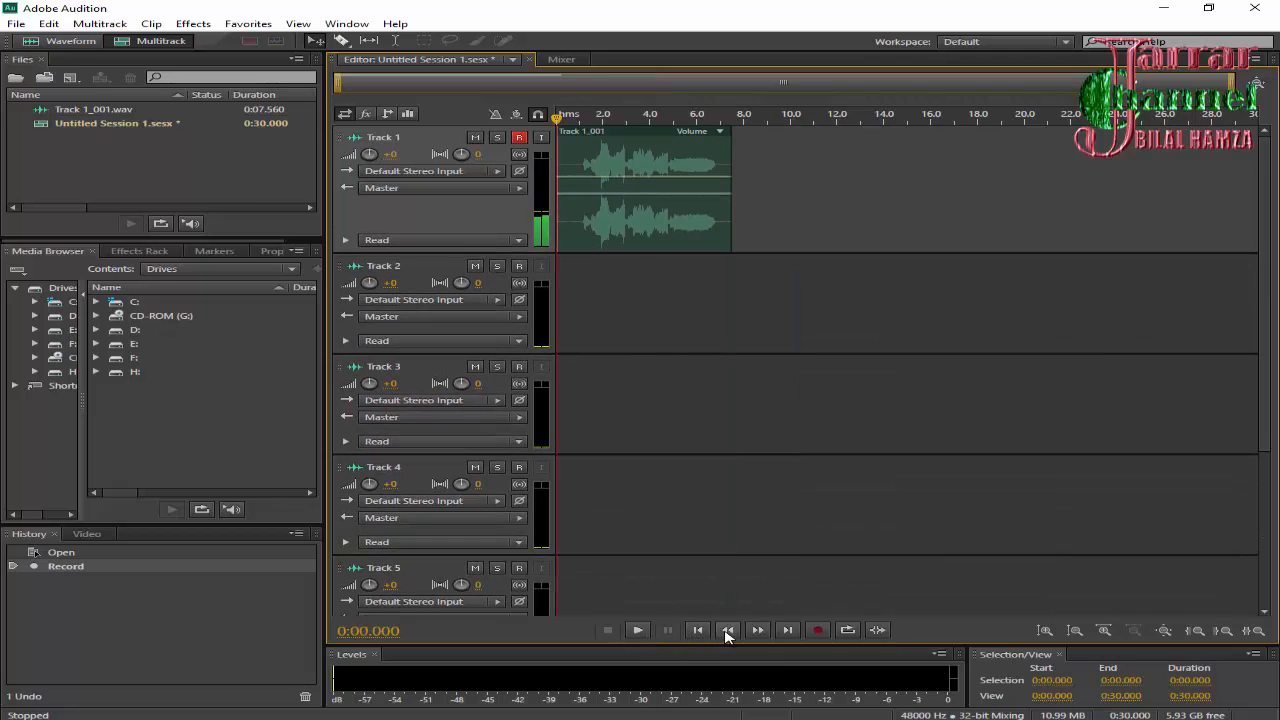
left_click(638, 630)
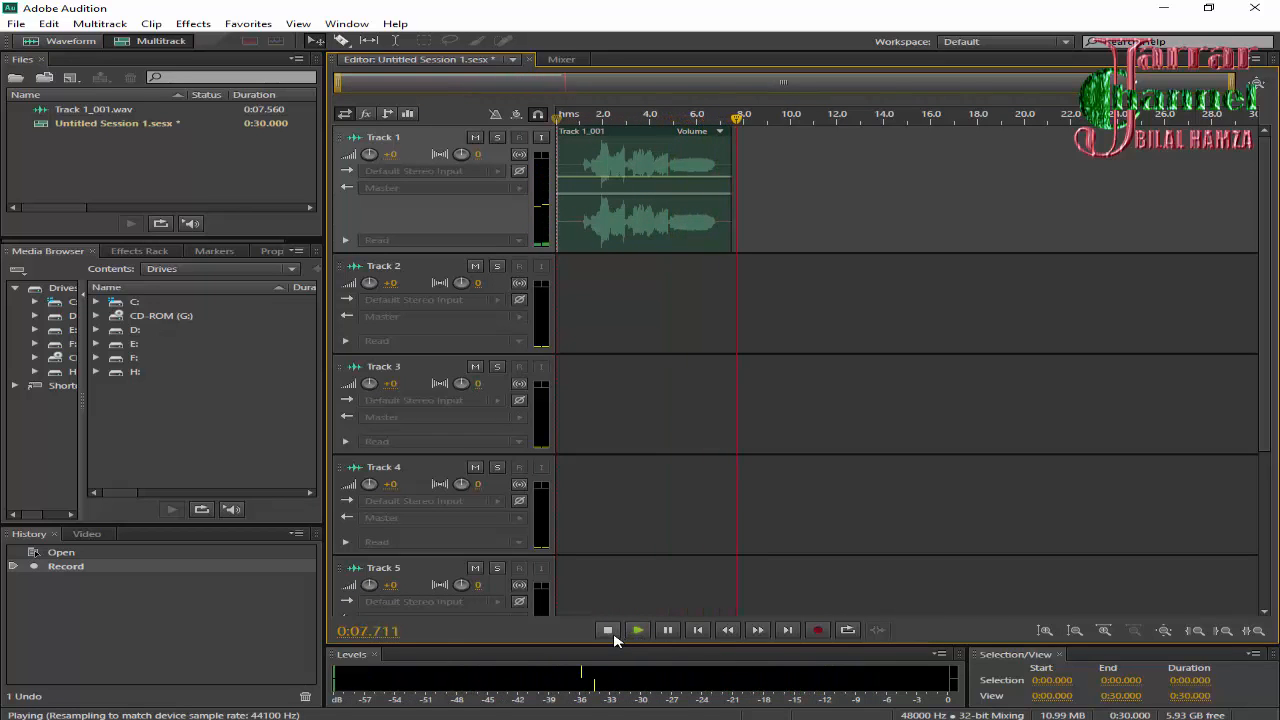
left_click(609, 631)
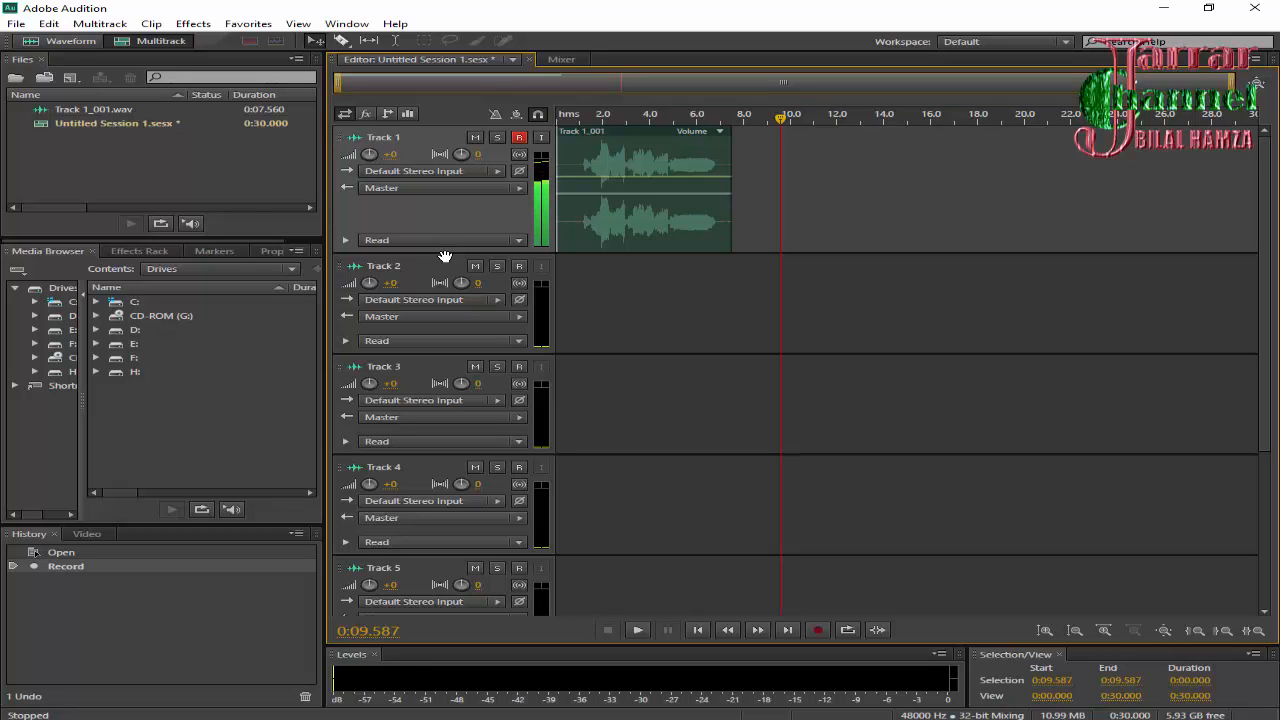
- Greatly increase Track 1's height and place the playhead at about 0:01.115, just before the first sound in the clip
left_click_drag(437, 253, 396, 570)
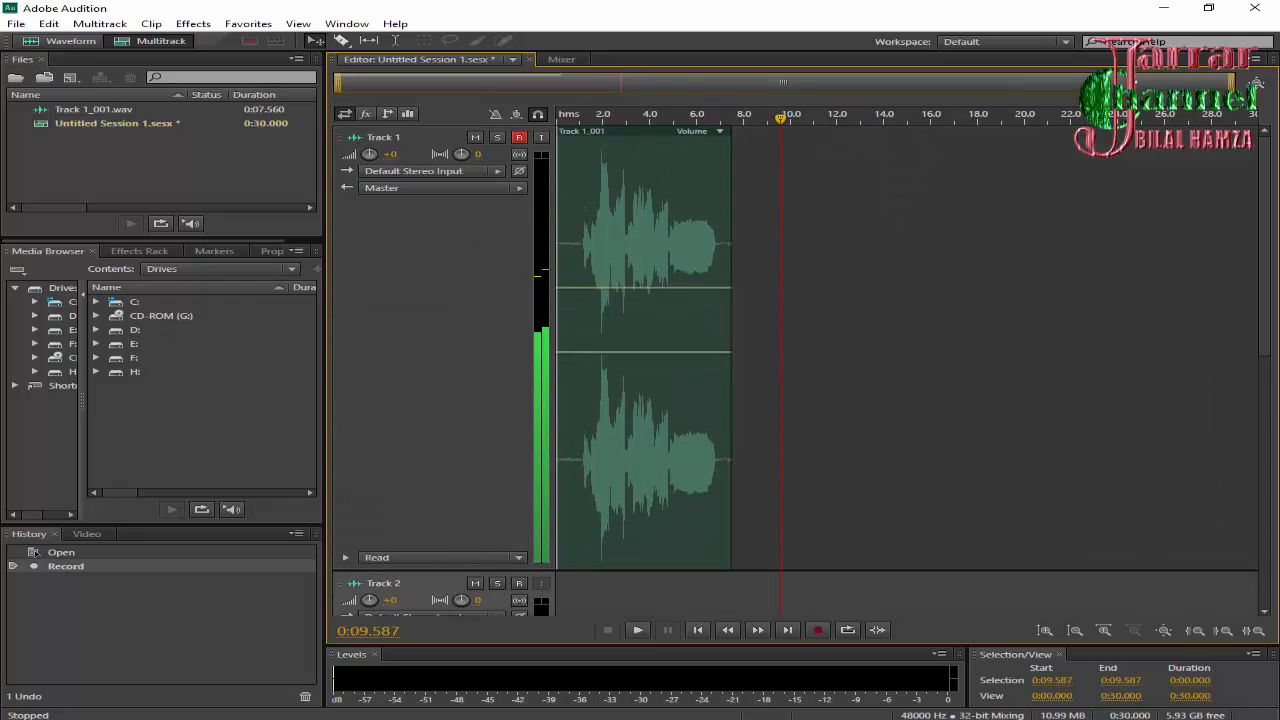
left_click_drag(1232, 84, 441, 103)
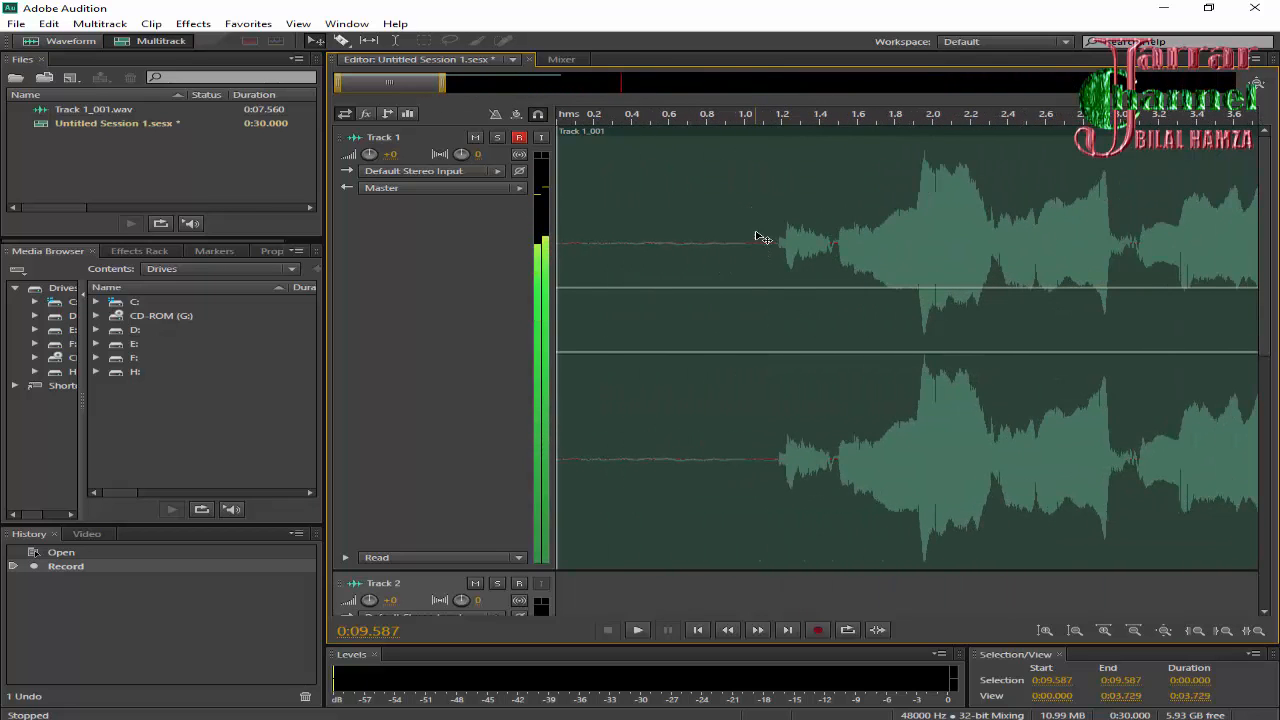
left_click(767, 119)
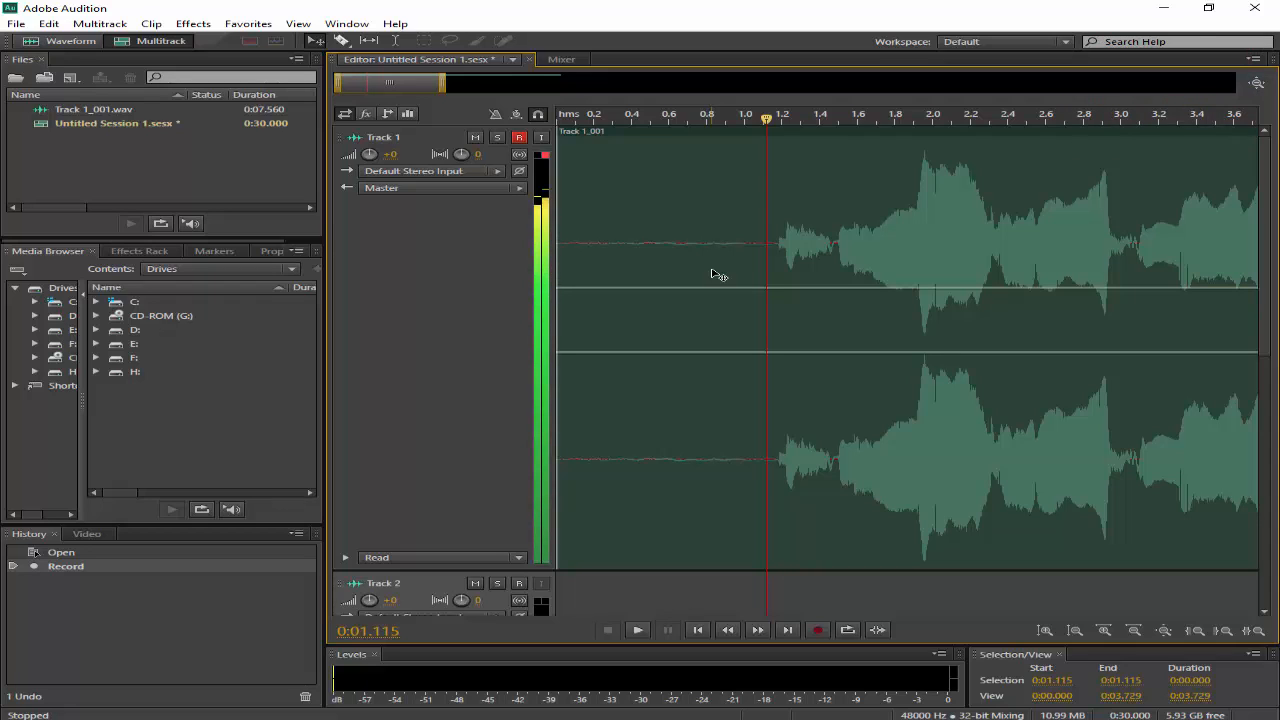
left_click(250, 719)
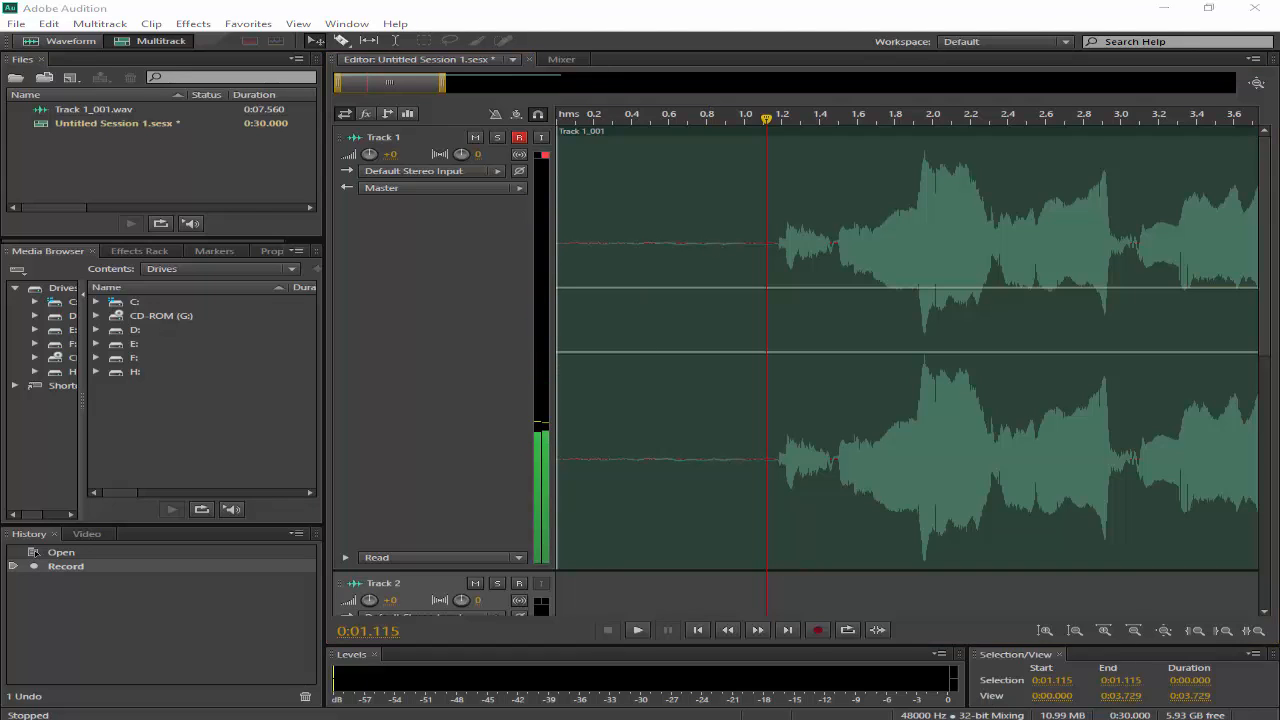